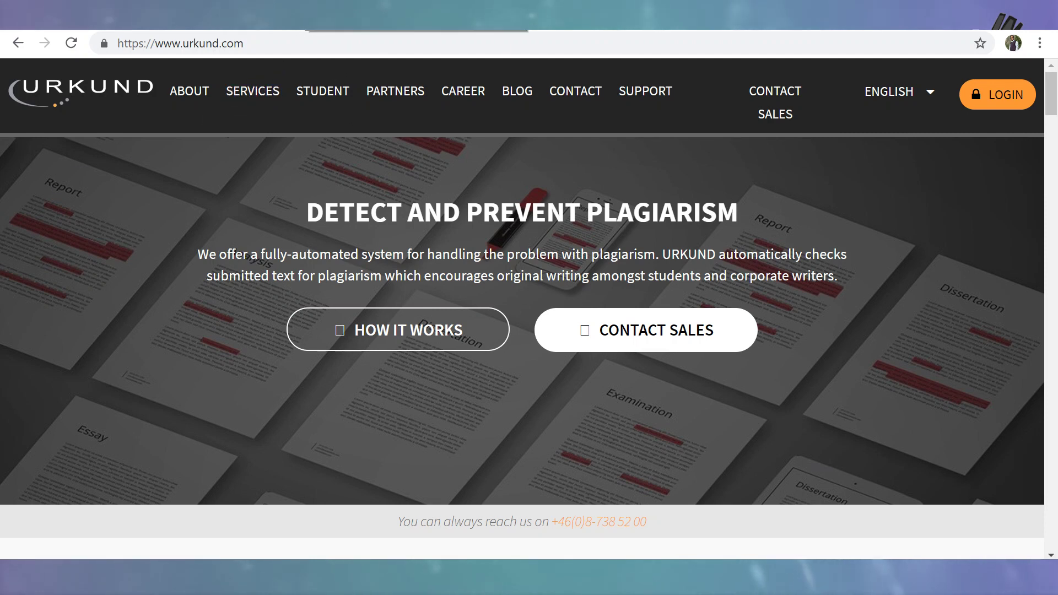
# - Switch from the urkund.com home page to the Gmail inbox tab
pyautogui.hotkey('ctrl', 'Tab')
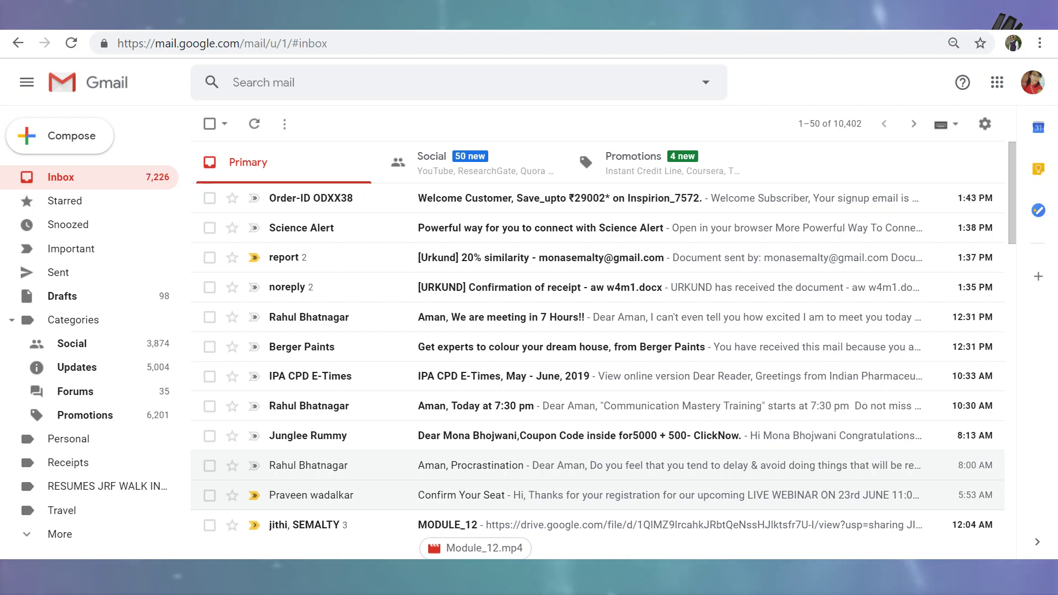
# - Search Gmail for 'urkund' and open the '[URKUND] Welcome to URKUND!' email
pyautogui.click(235, 82)
pyautogui.write('u')
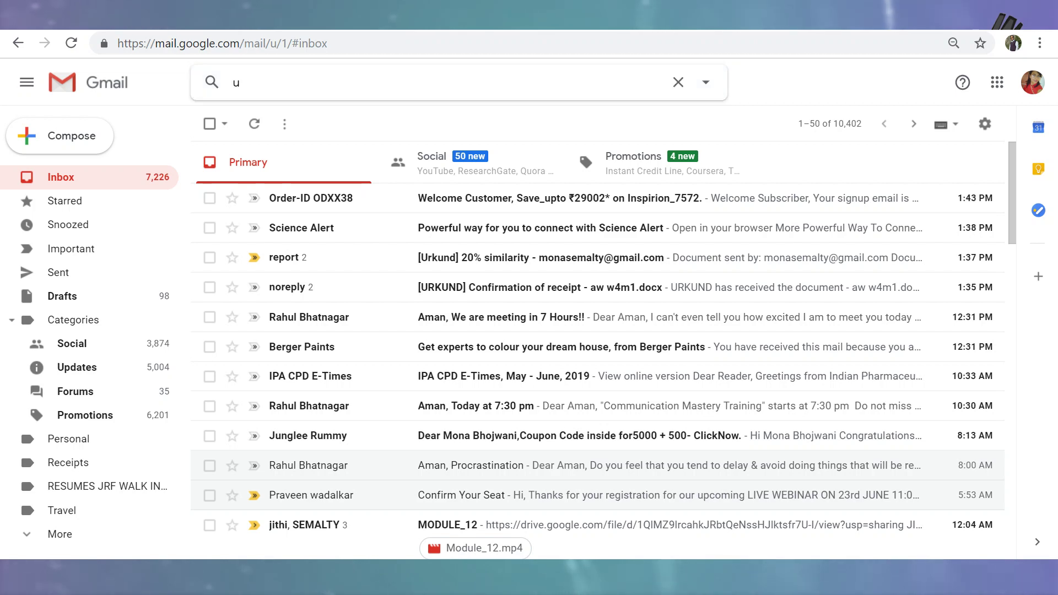
pyautogui.write('rkund')
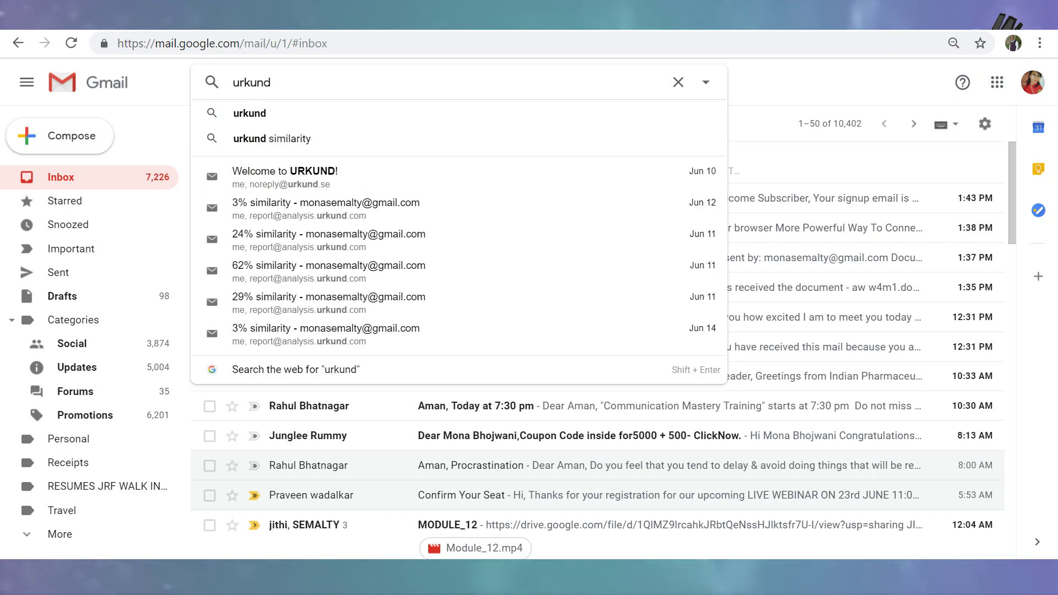
pyautogui.press('Escape')
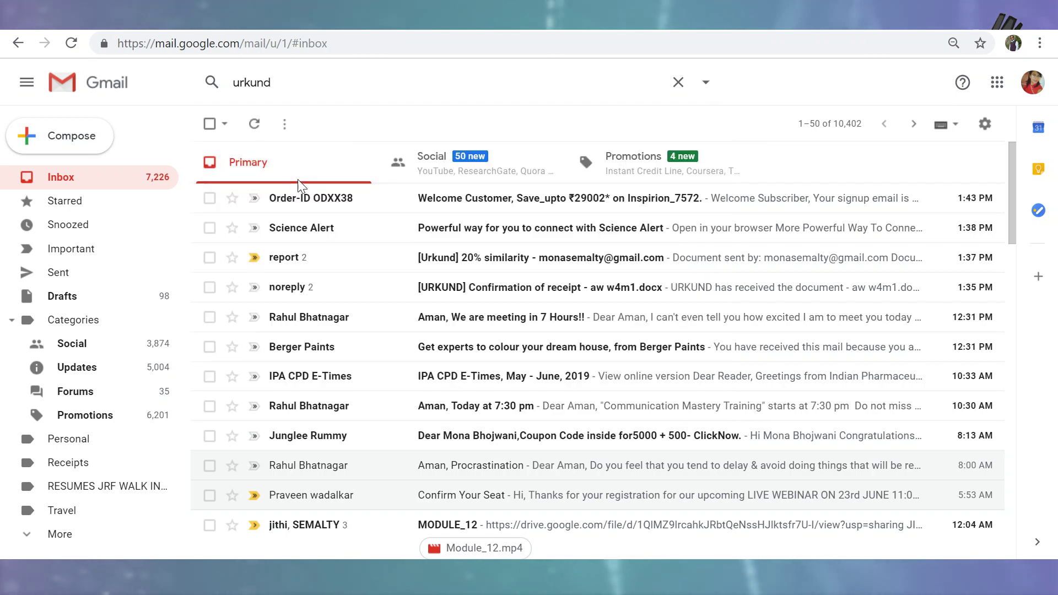
pyautogui.press('Return')
pyautogui.click(298, 190)
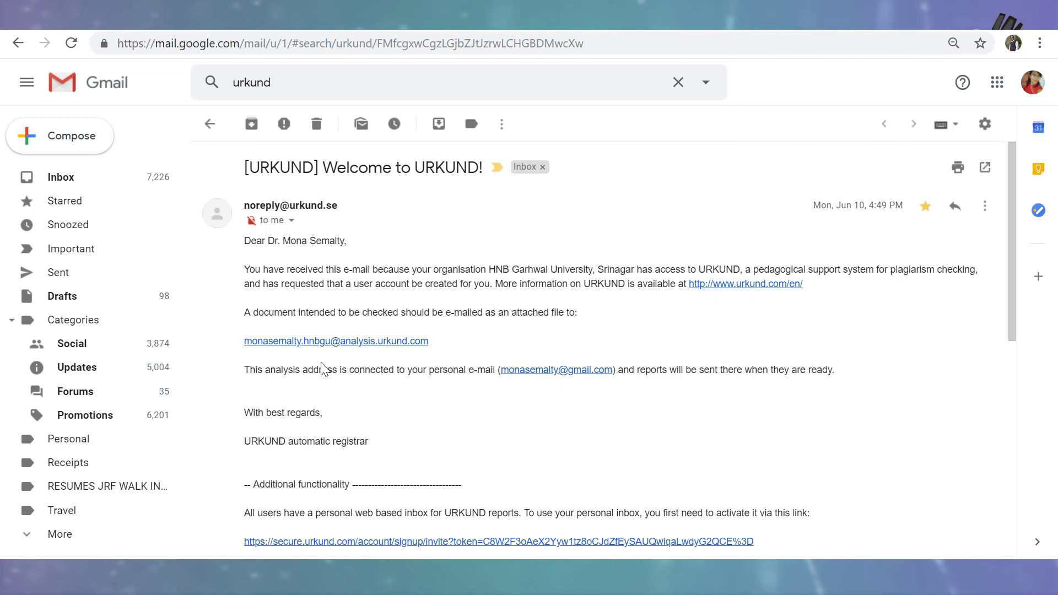
# - Scroll to User support and open the URKUND_Userguide.pdf quickstart guide
pyautogui.scroll(-2, 303, 356)
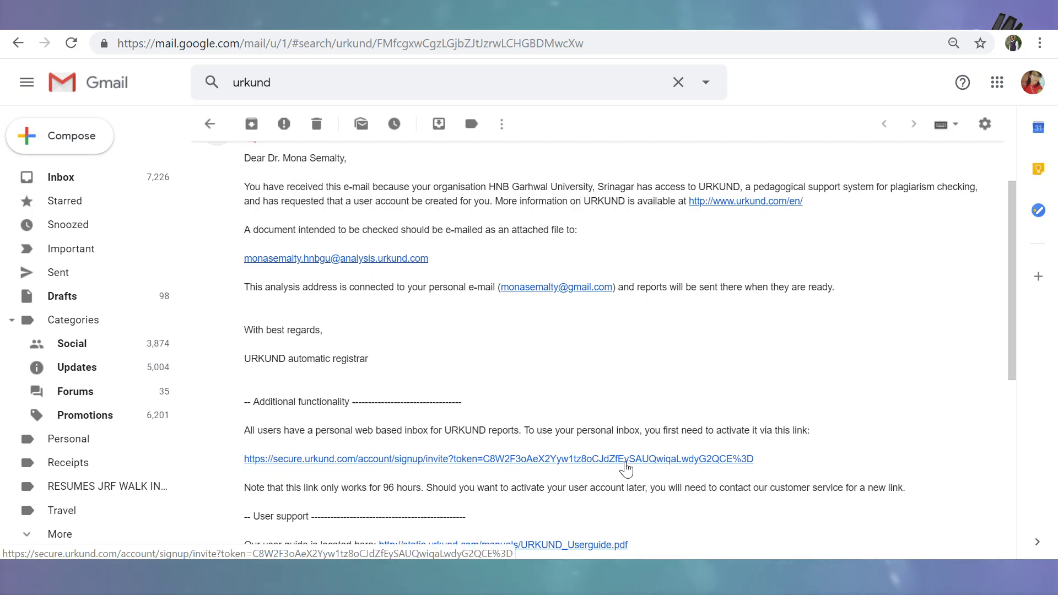
pyautogui.scroll(-2, 626, 468)
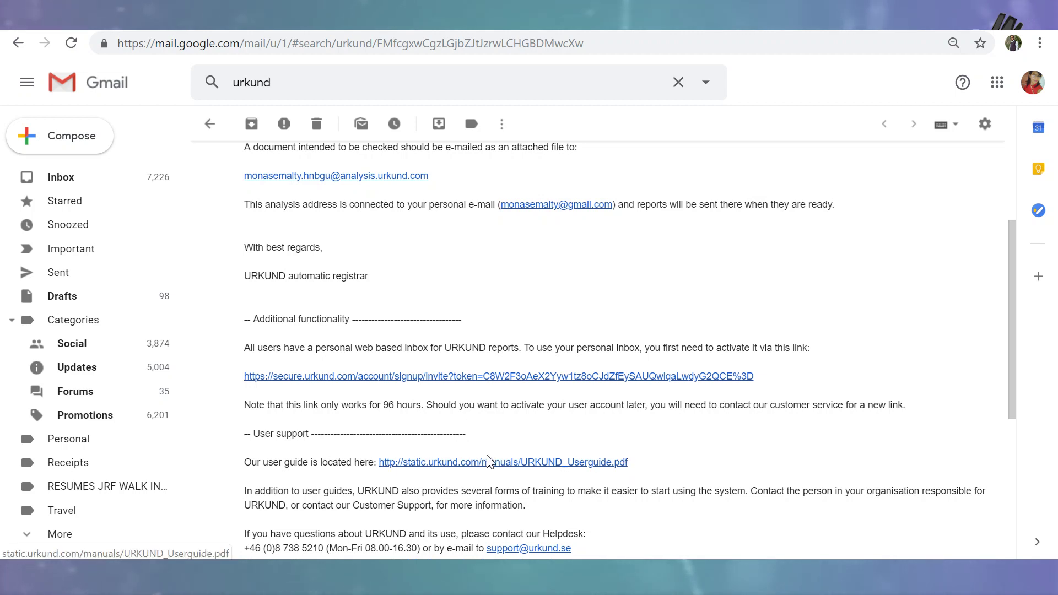
pyautogui.click(466, 465)
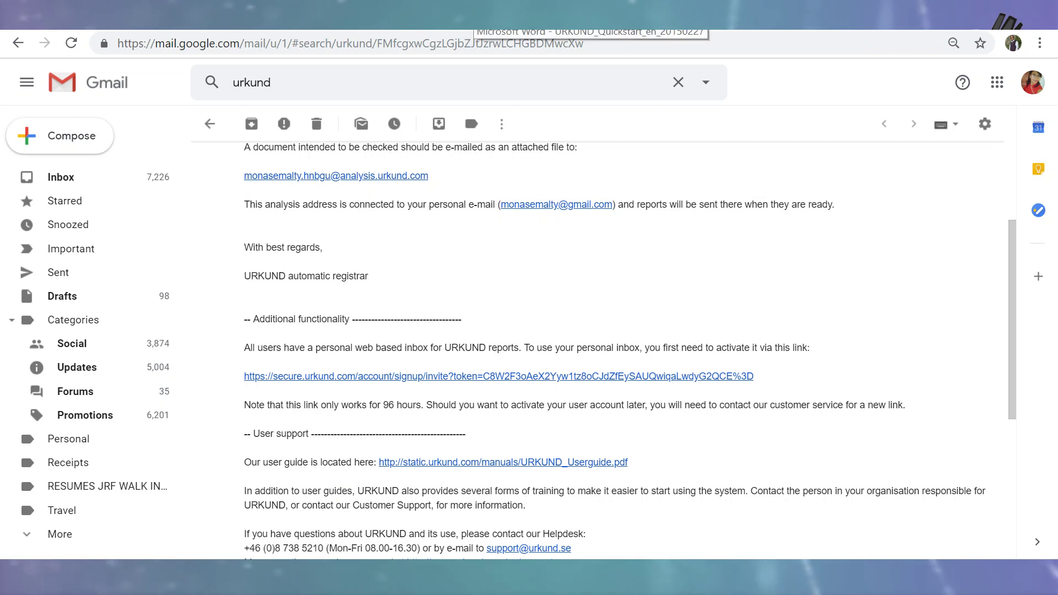
pyautogui.click(551, 16)
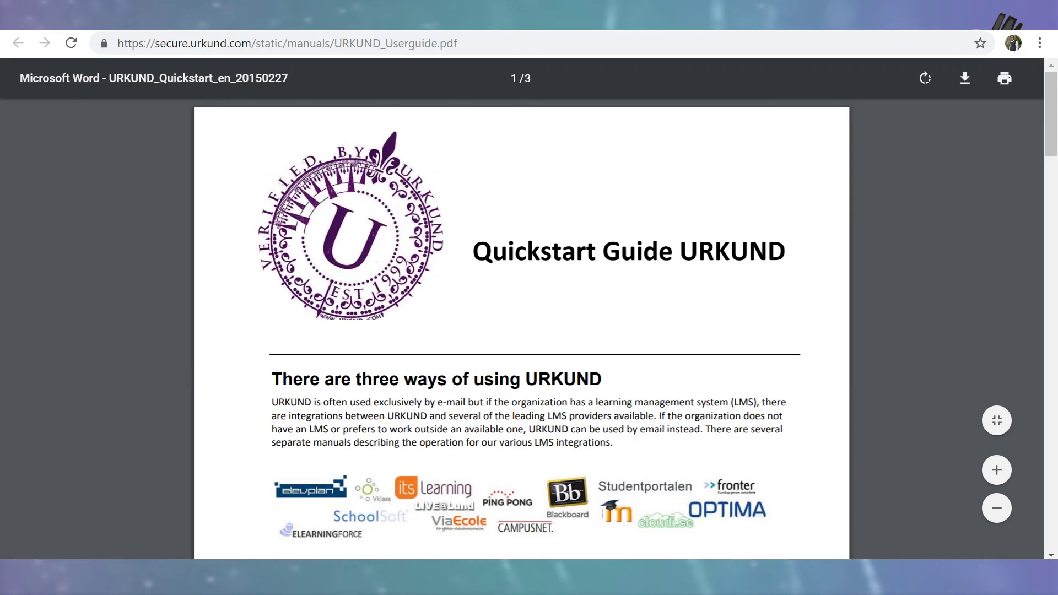
# - Read through the 3-page Quickstart Guide URKUND PDF, then move to the URKUND login tab
pyautogui.scroll(-15, 757, 286)
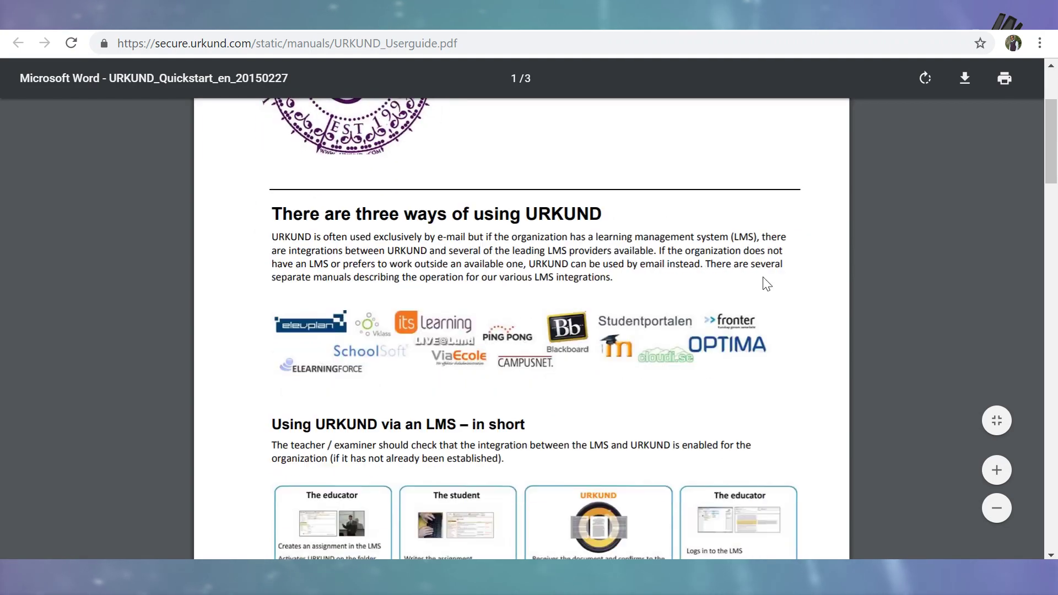
pyautogui.scroll(-14, 753, 289)
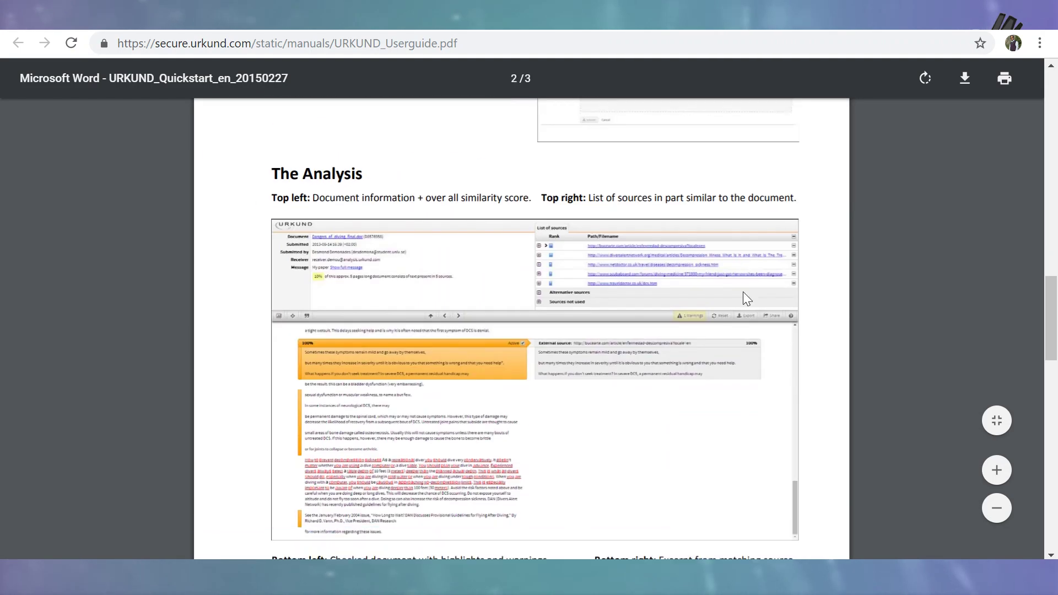
pyautogui.scroll(20, 734, 295)
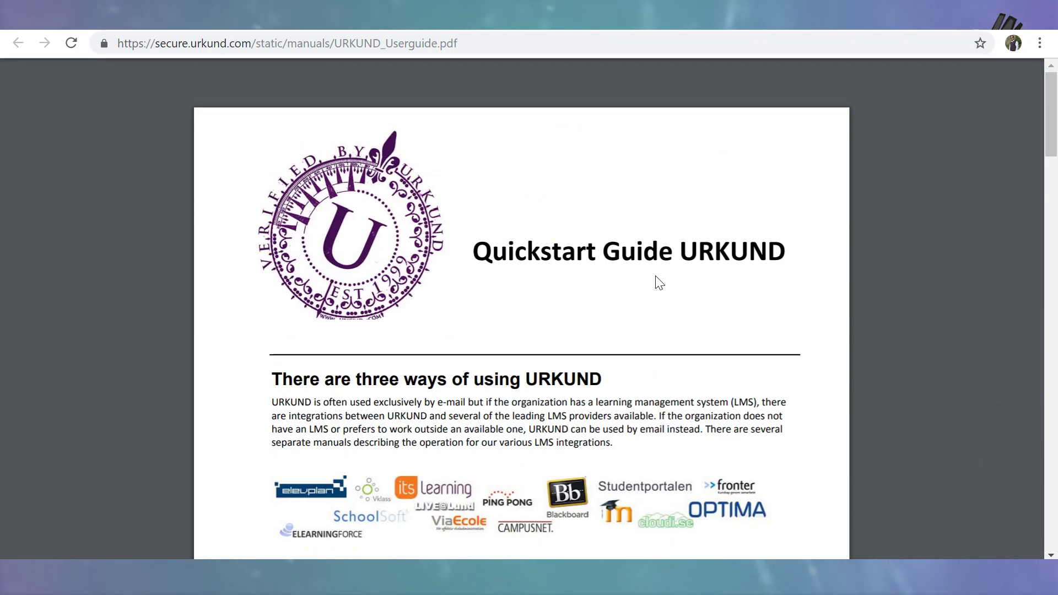
pyautogui.scroll(-5, 657, 283)
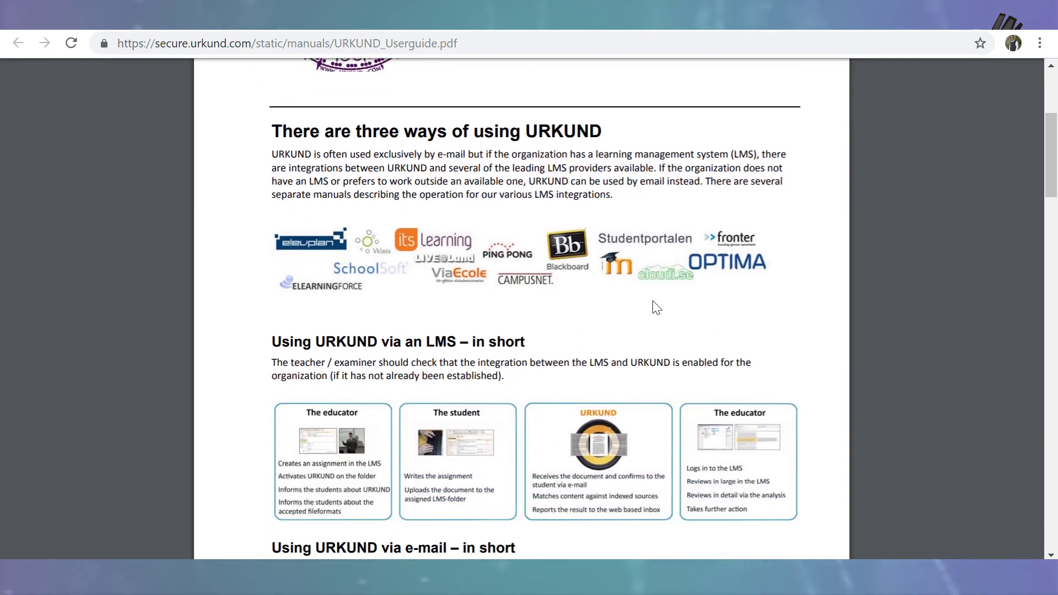
pyautogui.scroll(-16, 656, 312)
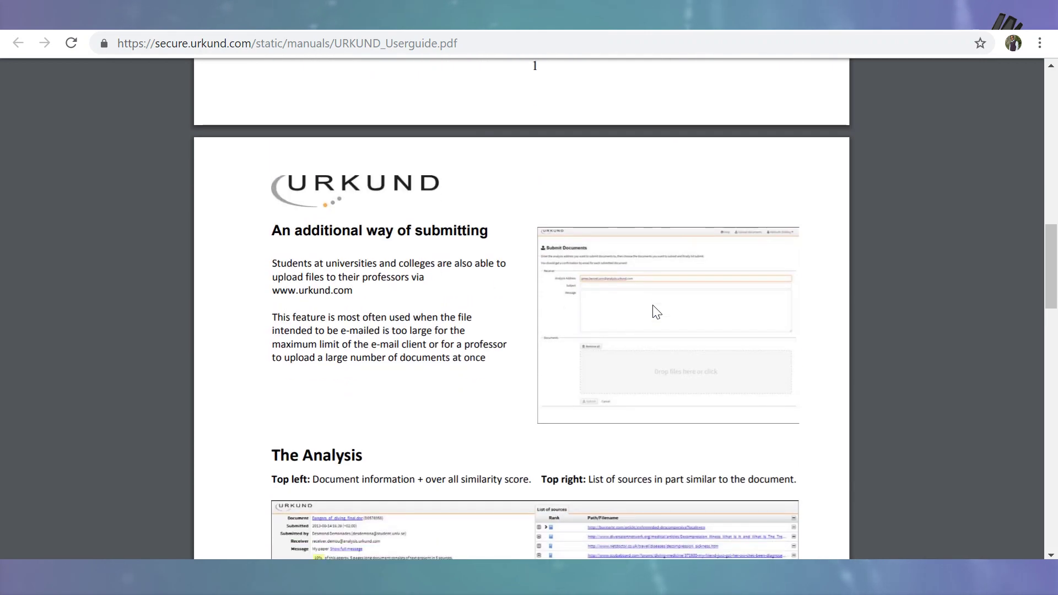
pyautogui.scroll(-8, 653, 306)
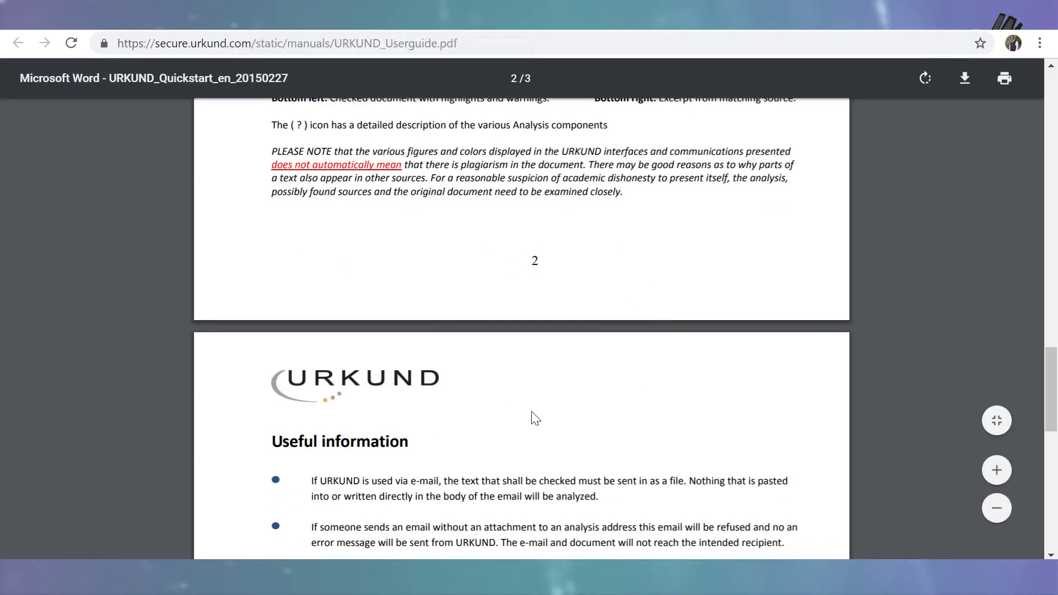
pyautogui.scroll(20, 496, 295)
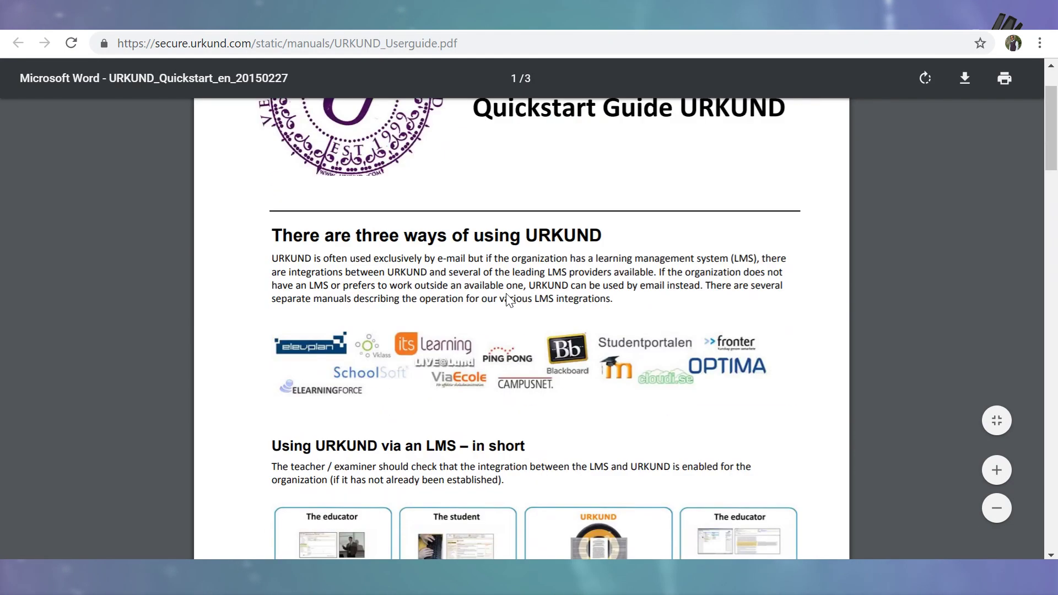
pyautogui.hotkey('ctrl', 'Tab')
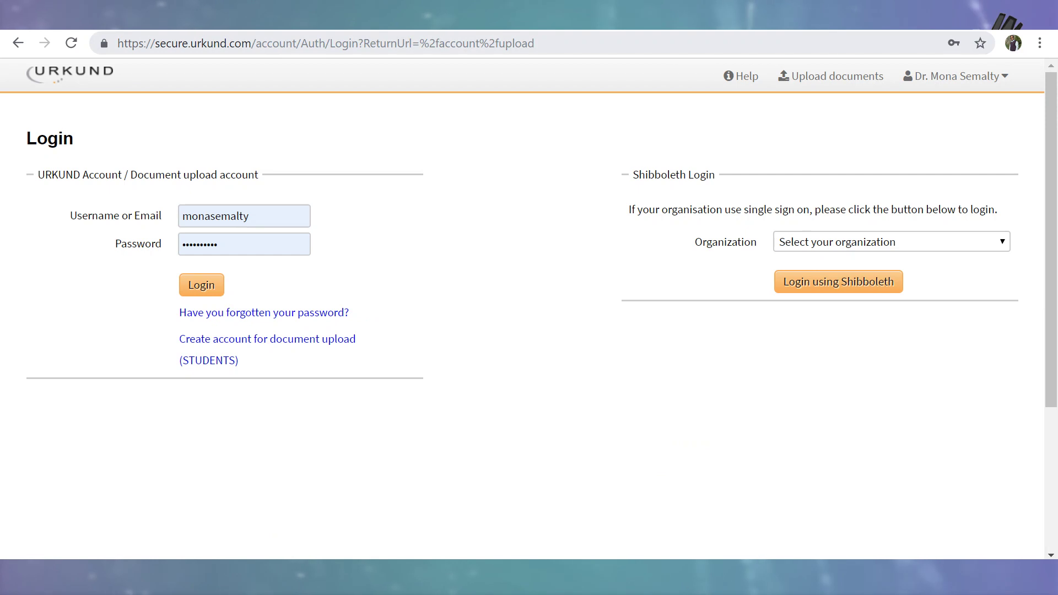
# - Return to the URKUND login via the 'urkund' address suggestion and show the 15-document archive
pyautogui.hotkey('ctrl', 'l')
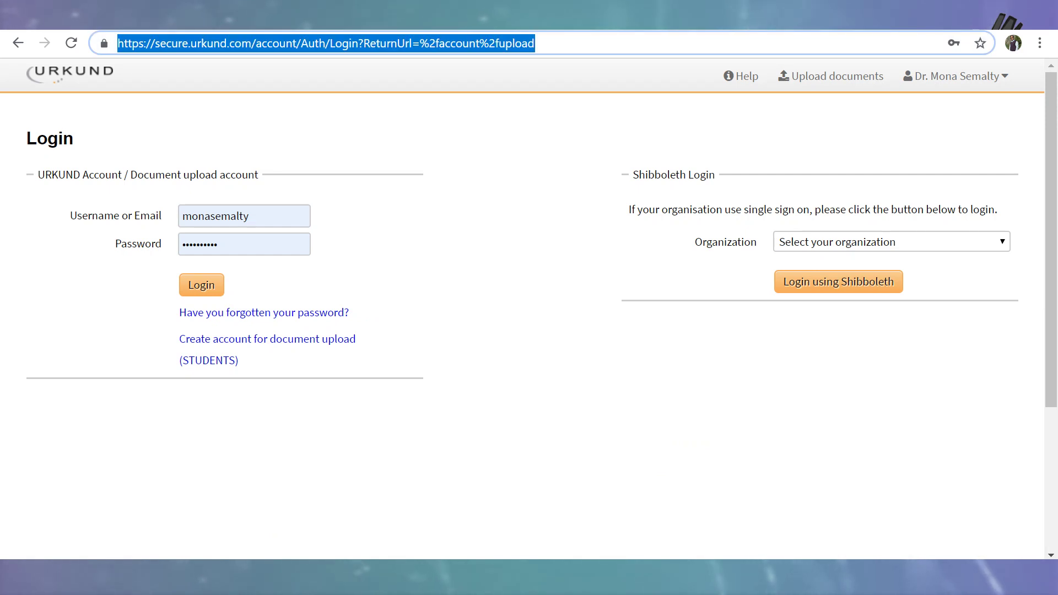
pyautogui.hotkey('ctrl', 't')
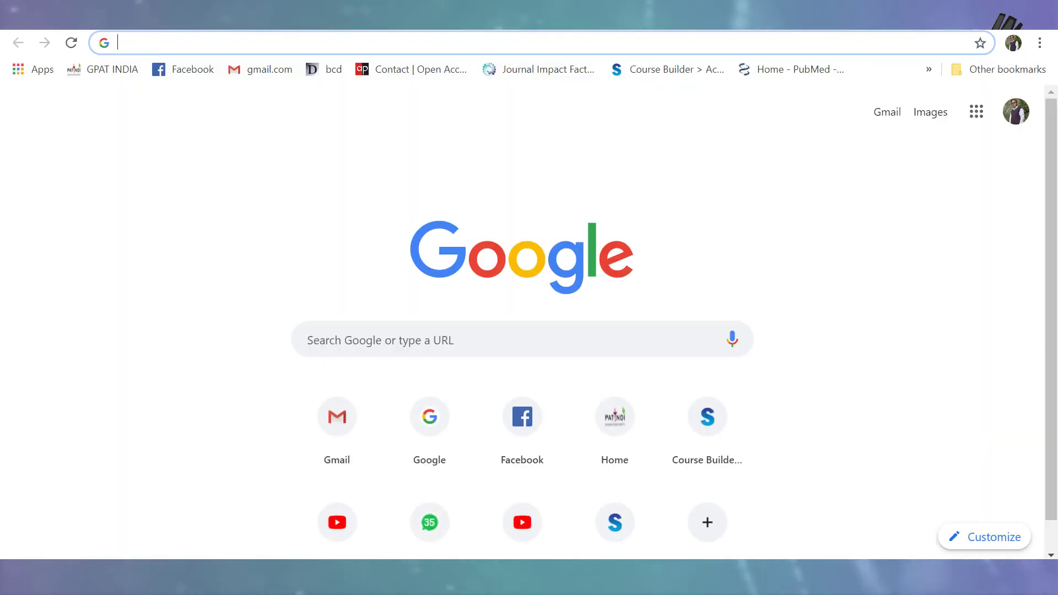
pyautogui.write('urkun')
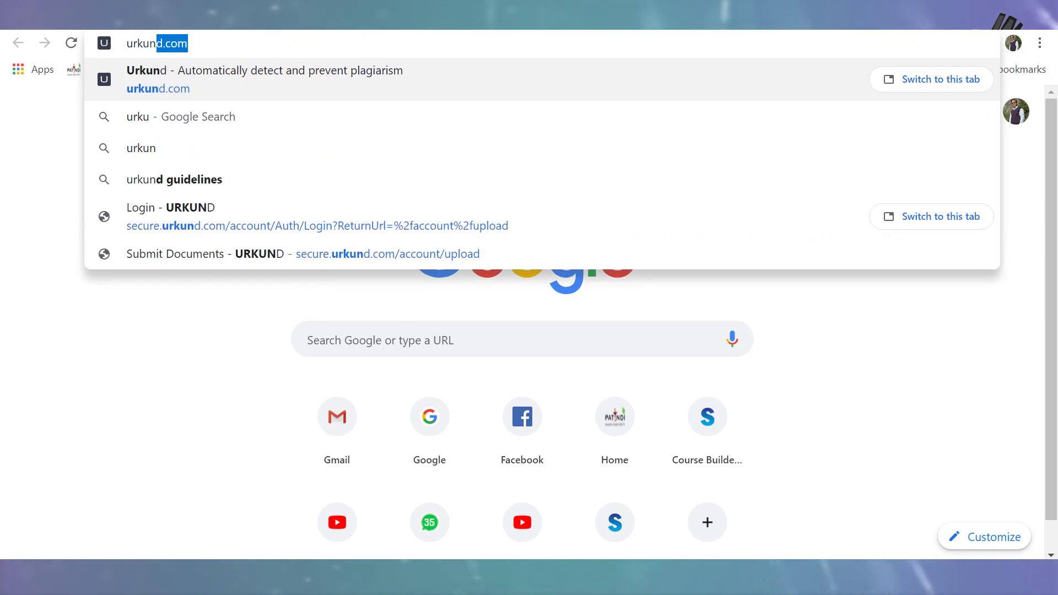
pyautogui.write('d')
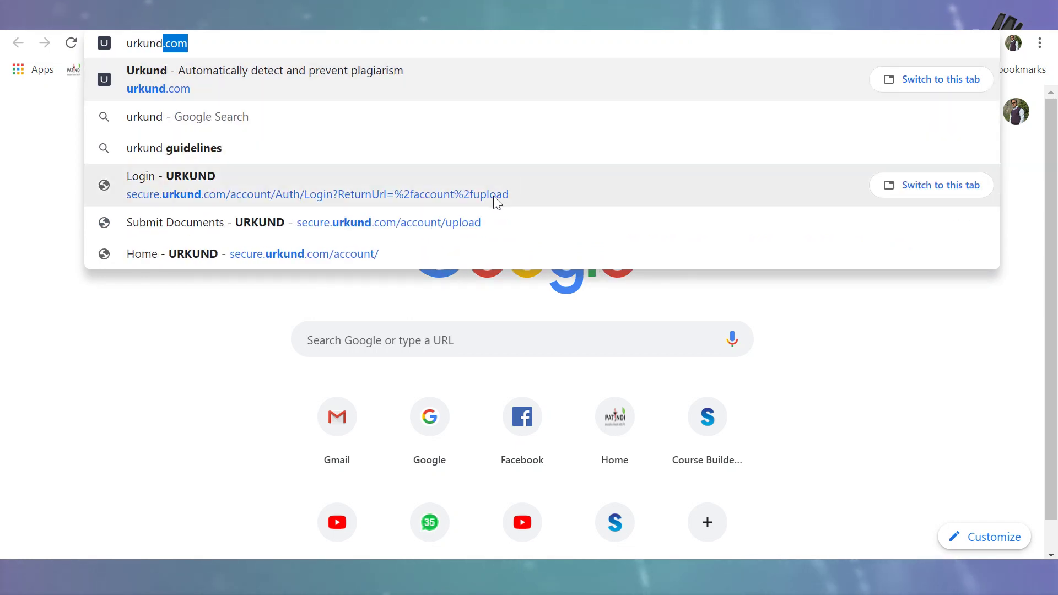
pyautogui.click(494, 196)
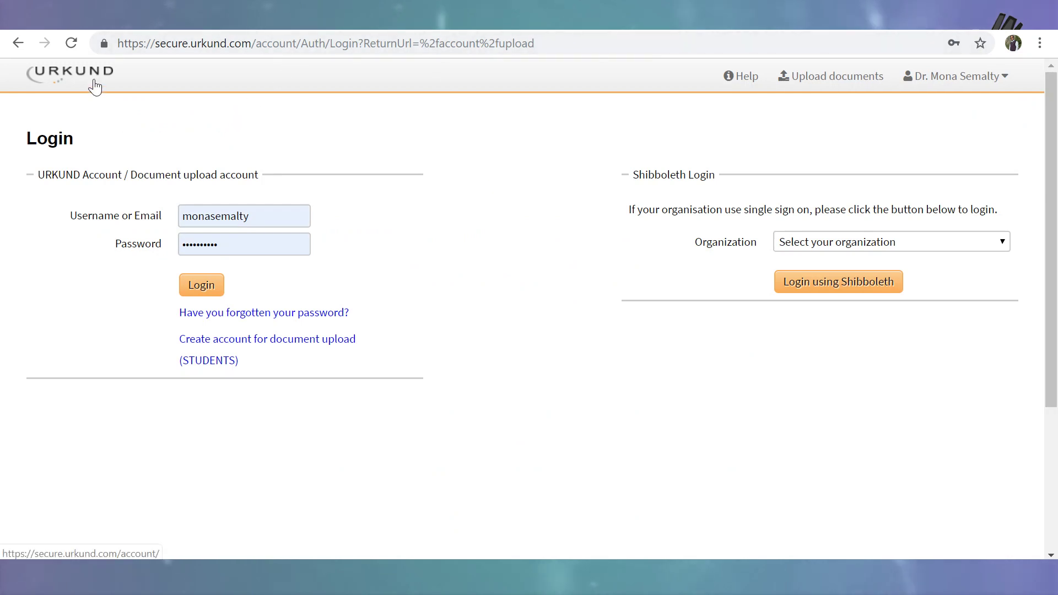
pyautogui.click(97, 85)
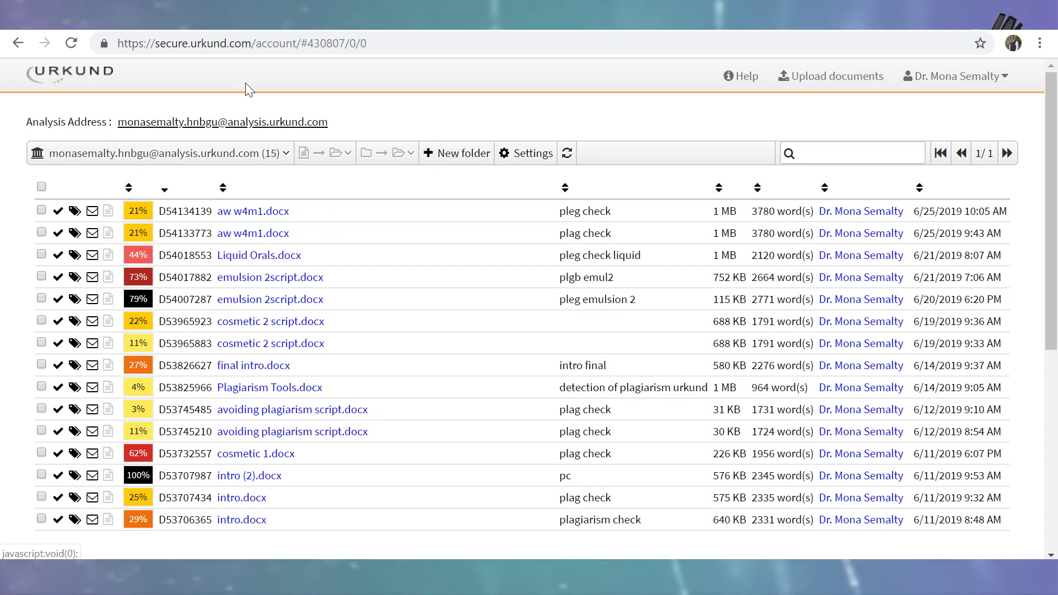
# - Bring up the empty Submit Documents form from the Upload documents link
pyautogui.click(805, 87)
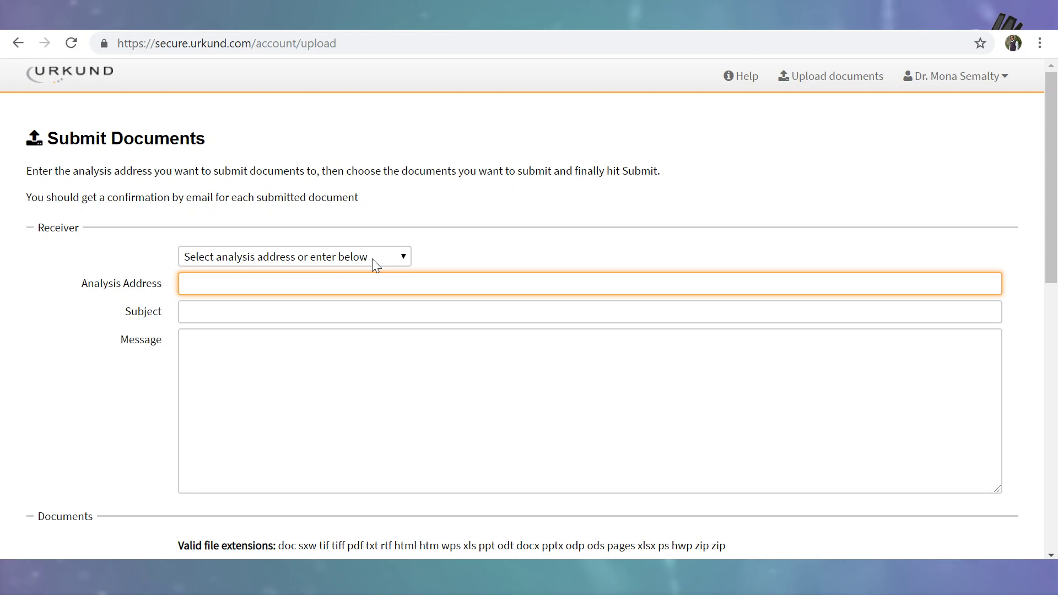
# - Set the receiver to the account's analysis address and the subject to 'plag check'
pyautogui.click(403, 263)
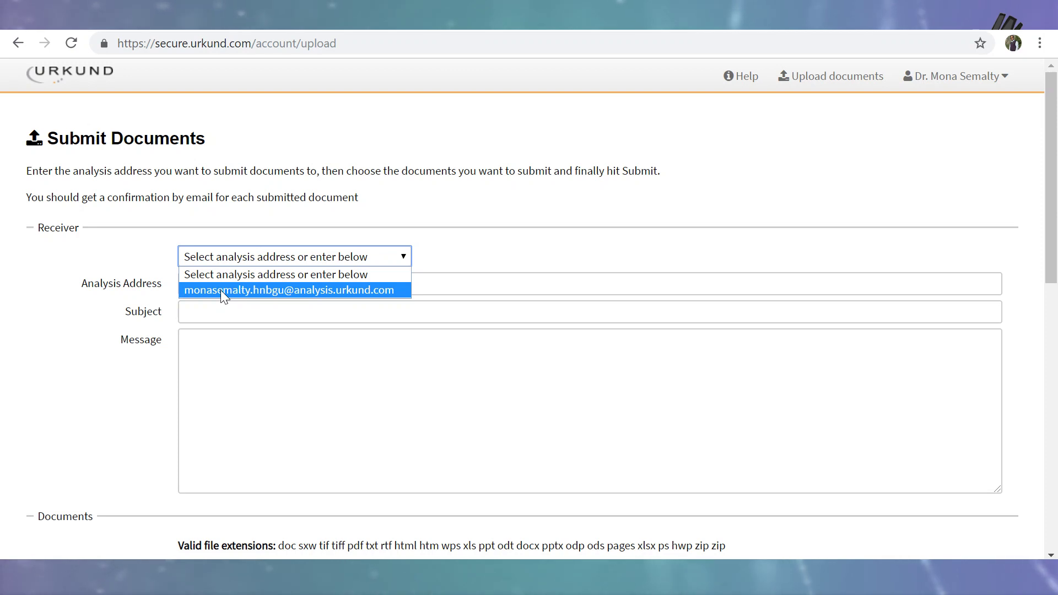
pyautogui.click(221, 290)
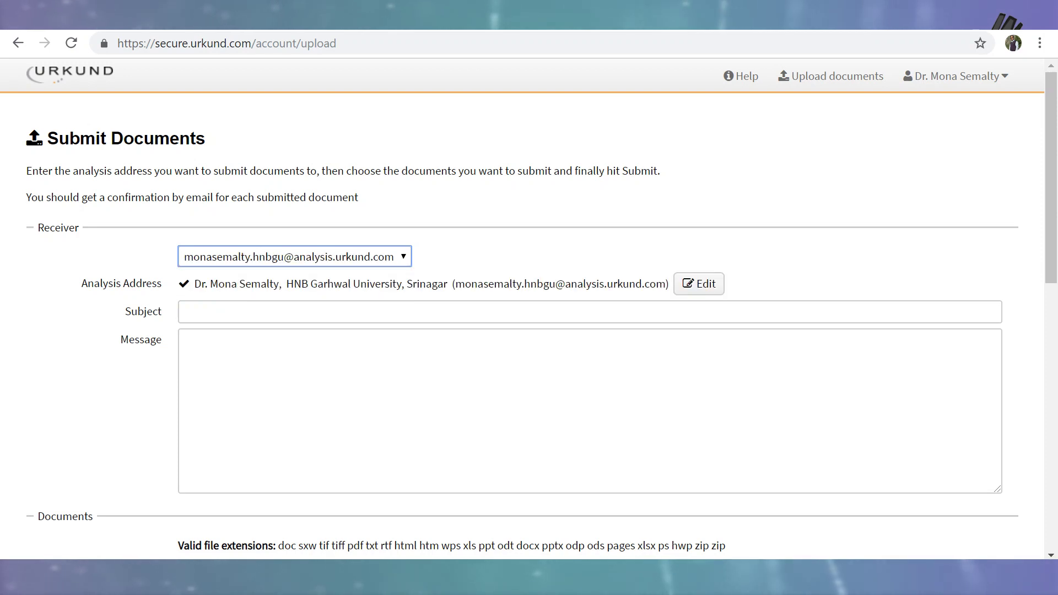
pyautogui.click(183, 312)
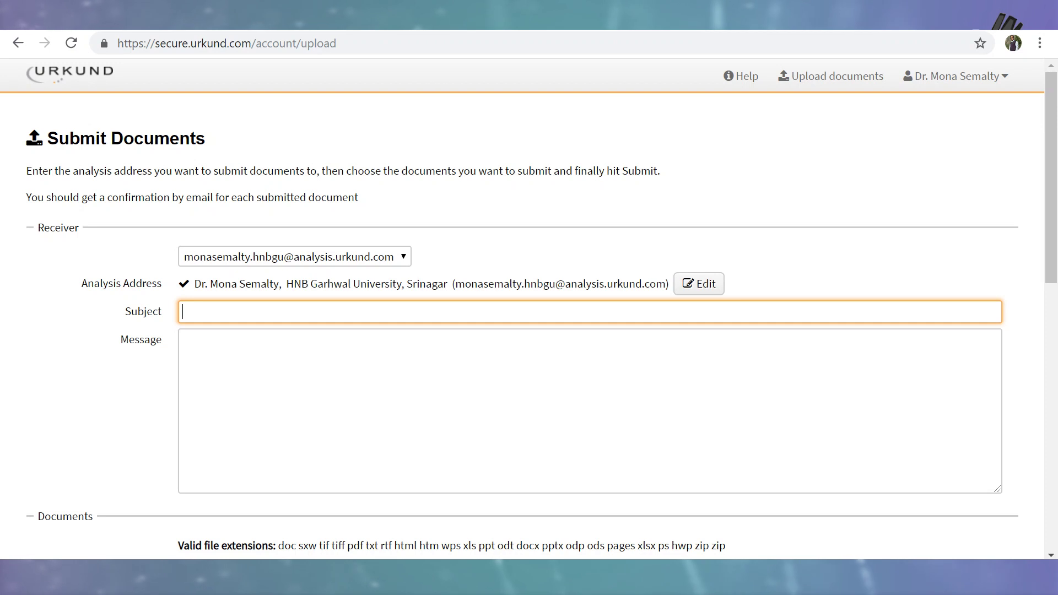
pyautogui.write('p')
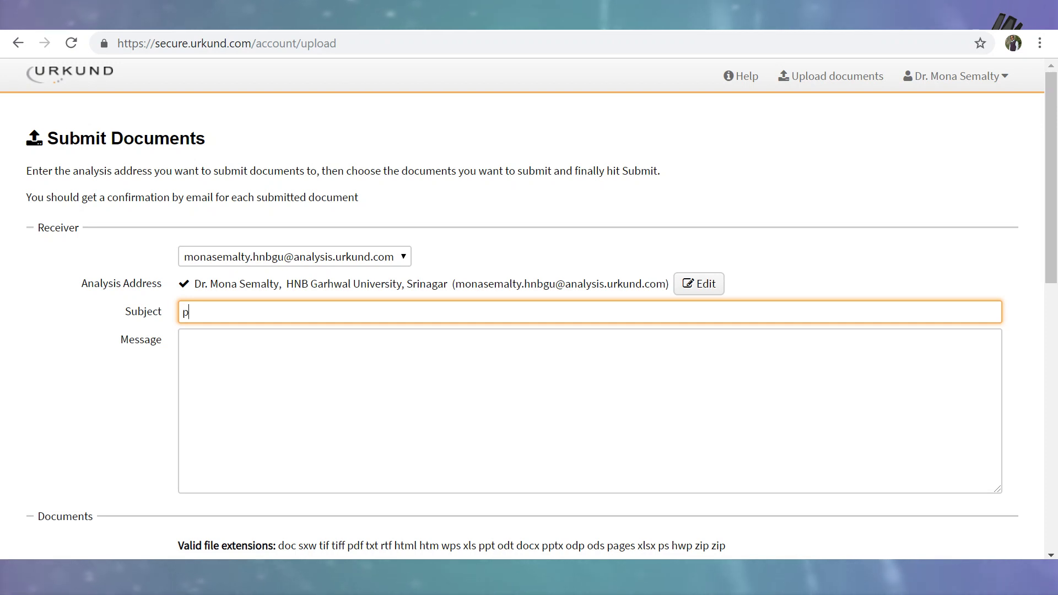
pyautogui.write('lag')
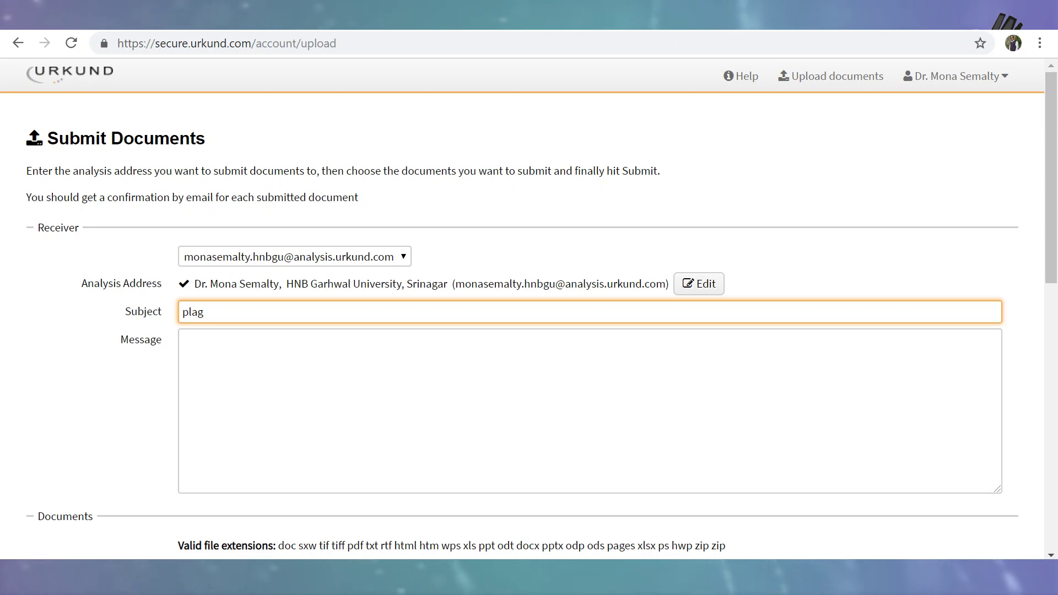
pyautogui.write(' check')
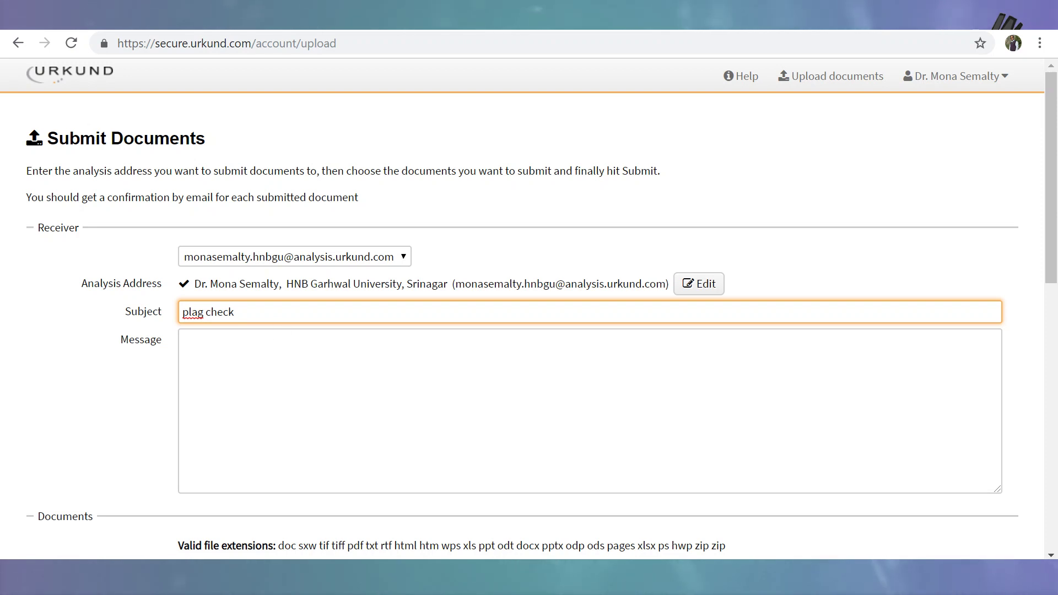
# - Scroll down to the document drop zone and switch to the Week 4 & 5 folder
pyautogui.scroll(-5, 214, 335)
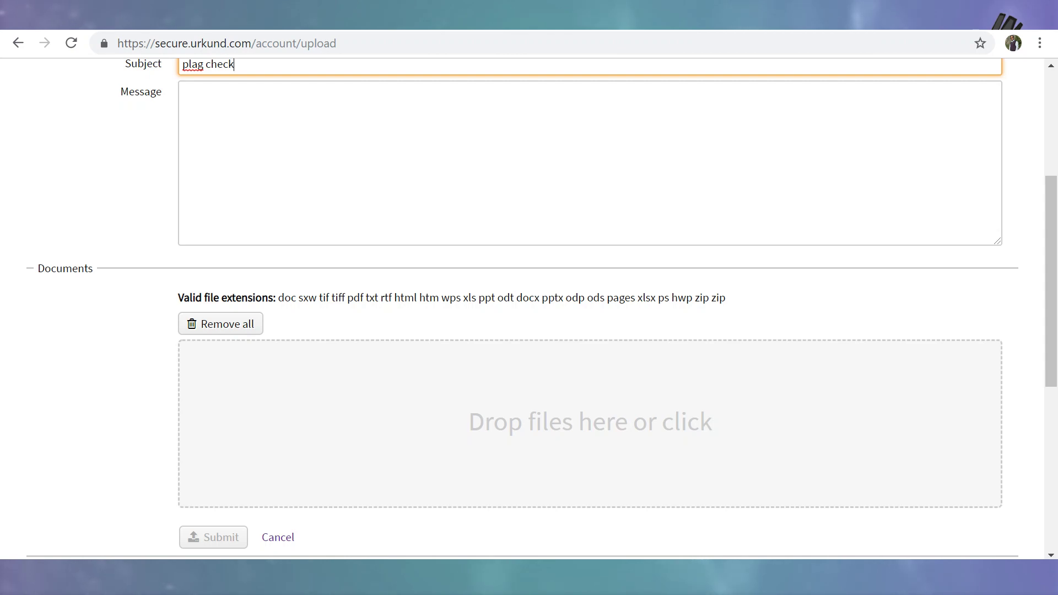
pyautogui.scroll(-3, 529, 308)
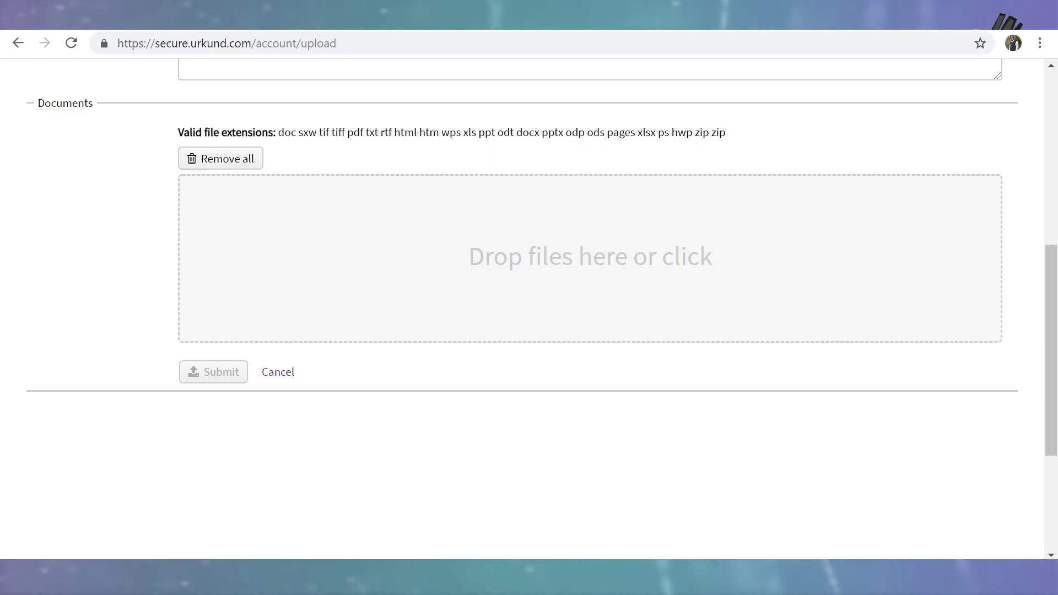
pyautogui.hotkey('alt', 'Tab')
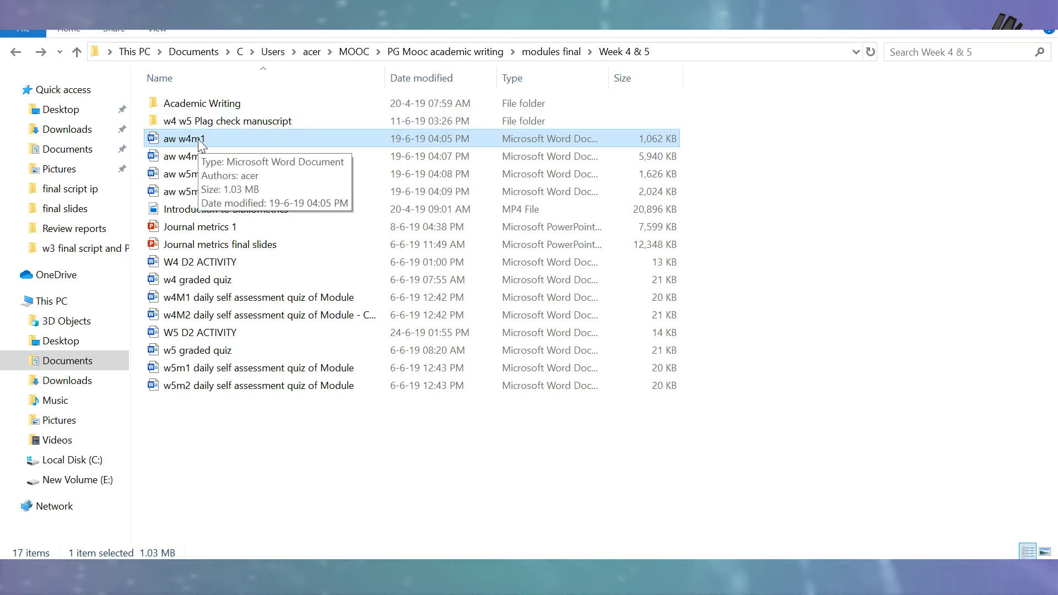
# - Drag the aw w4m1 Word document onto URKUND's 'Drop files here' Documents area
pyautogui.moveTo(190, 138); pyautogui.dragTo(223, 252)
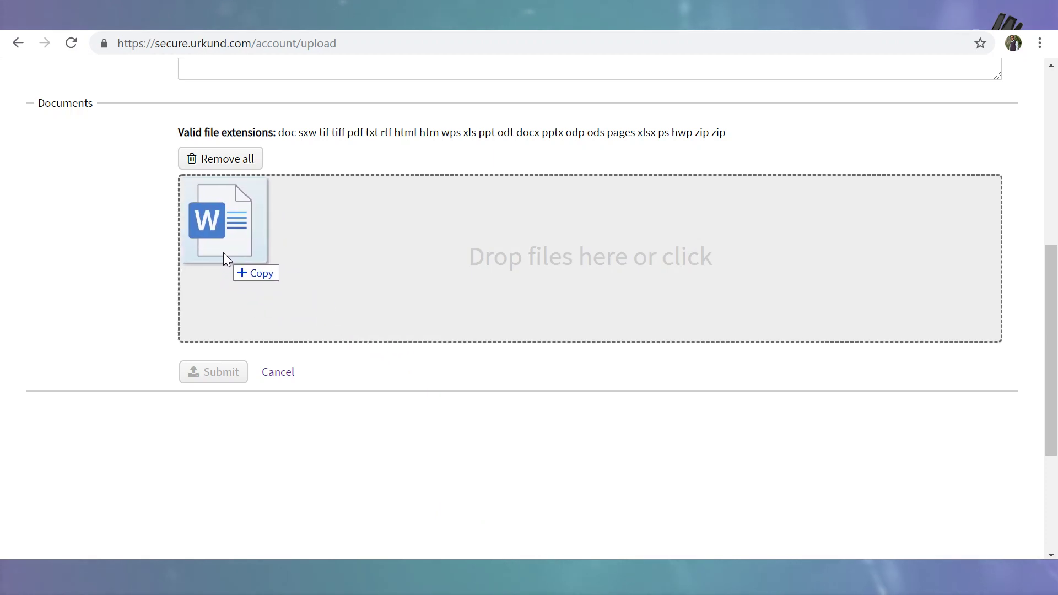
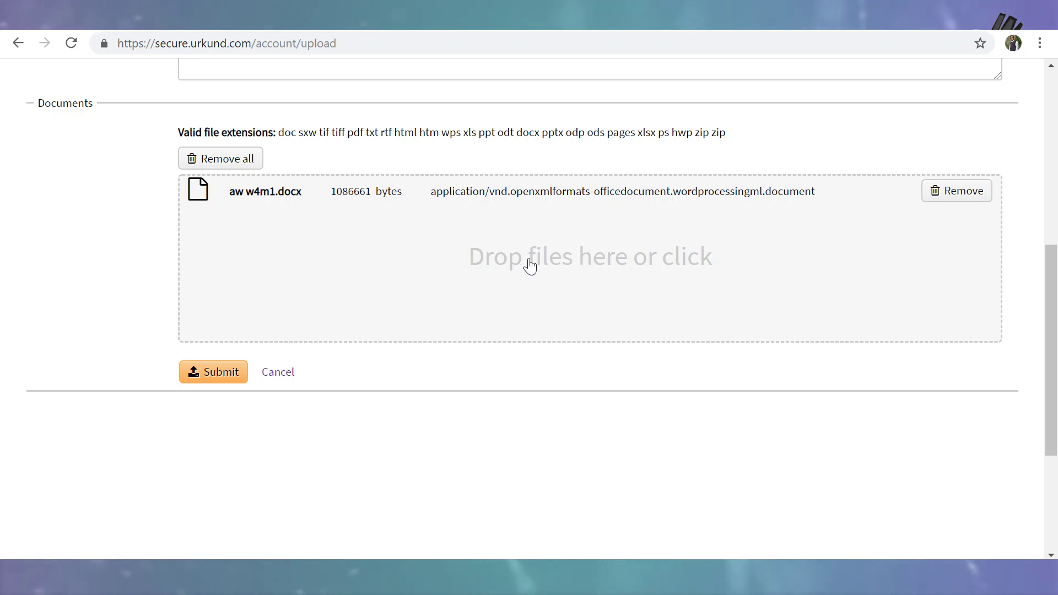
# - Attach Module 1.docx, Module 2.docx and Module 3.docx to the upload list next to aw w4m1.docx
pyautogui.click(603, 264)
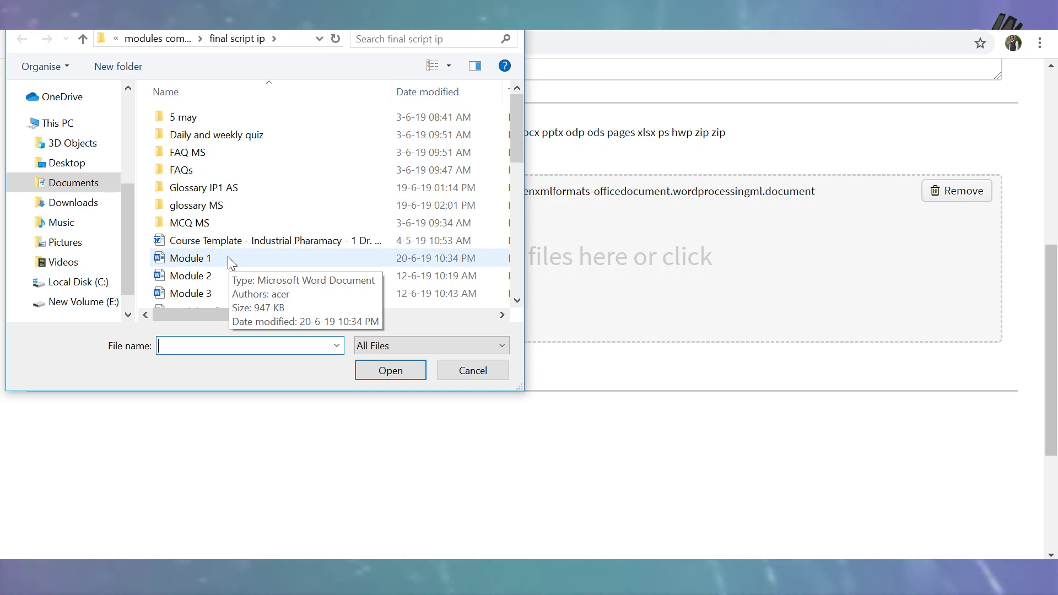
pyautogui.click(227, 257)
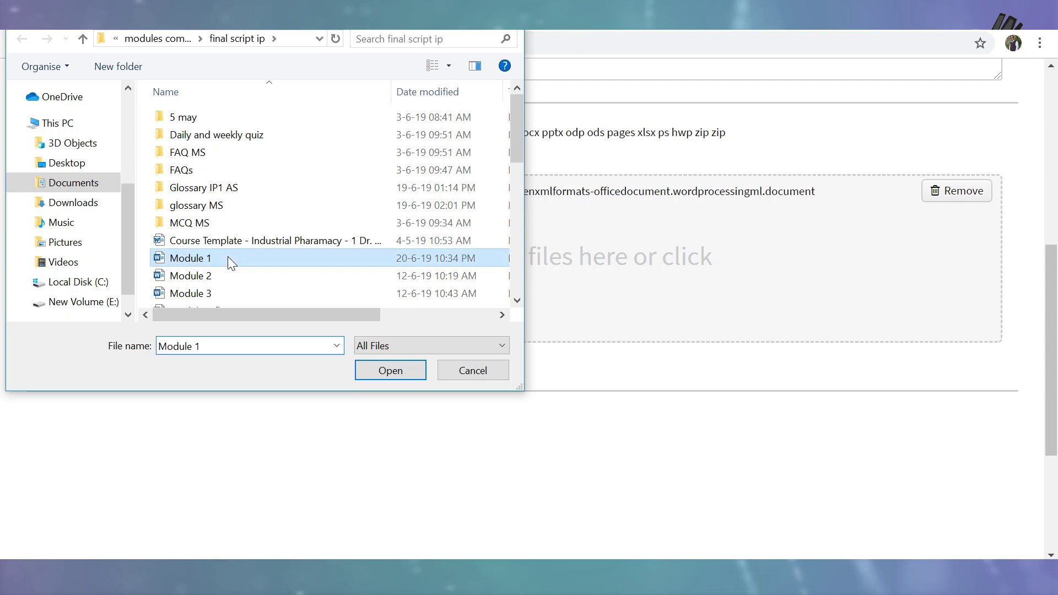
pyautogui.keyDown('ctrl'); pyautogui.click(222, 275); pyautogui.keyUp('ctrl')
pyautogui.keyDown('ctrl'); pyautogui.click(213, 293); pyautogui.keyUp('ctrl')
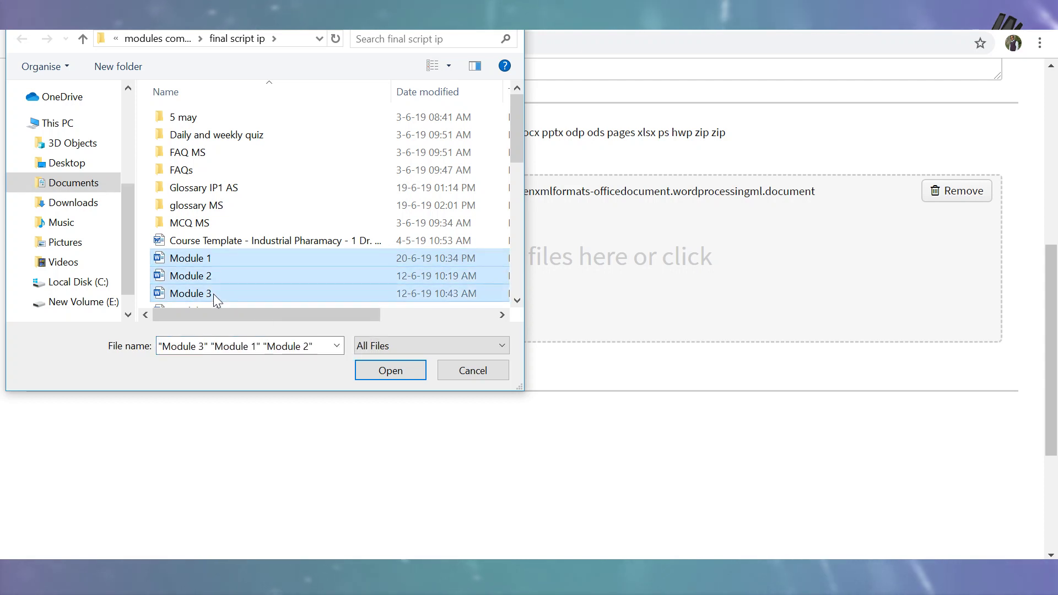
pyautogui.click(389, 370)
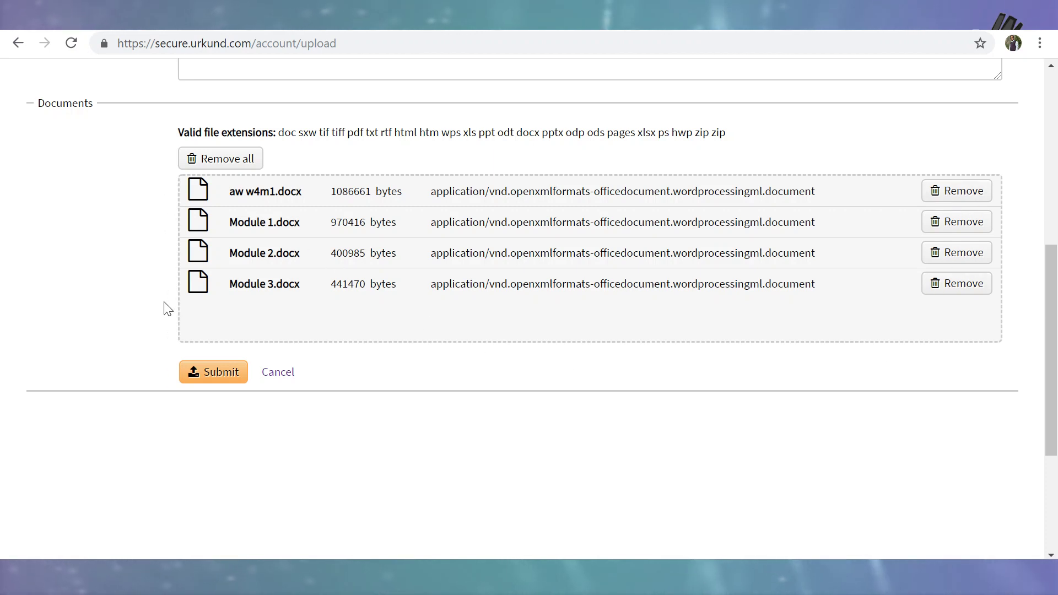
# - Remove Module 3, Module 2 and Module 1, then submit only aw w4m1.docx
pyautogui.click(967, 288)
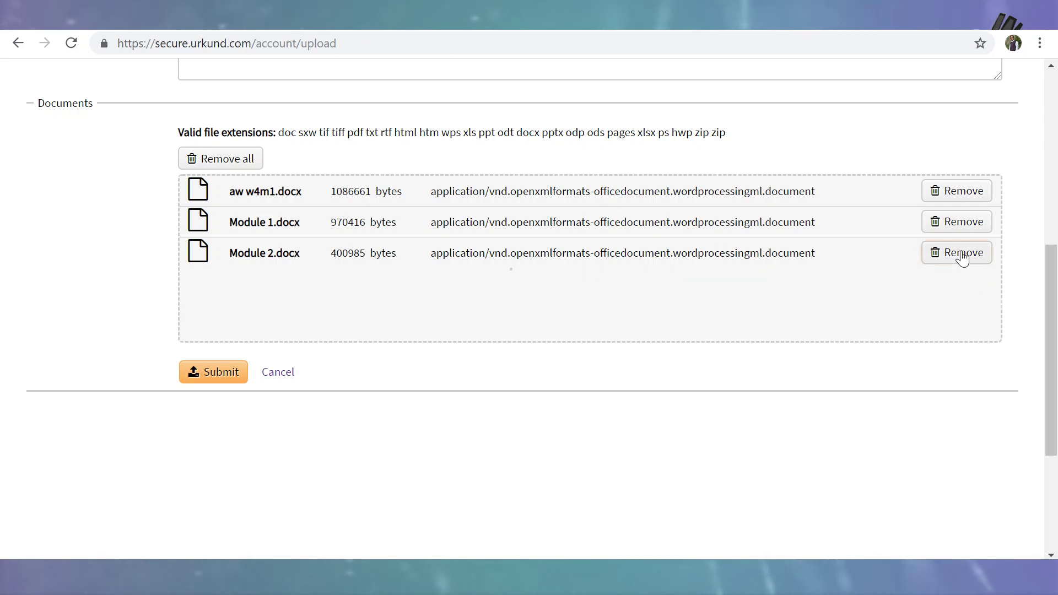
pyautogui.click(961, 256)
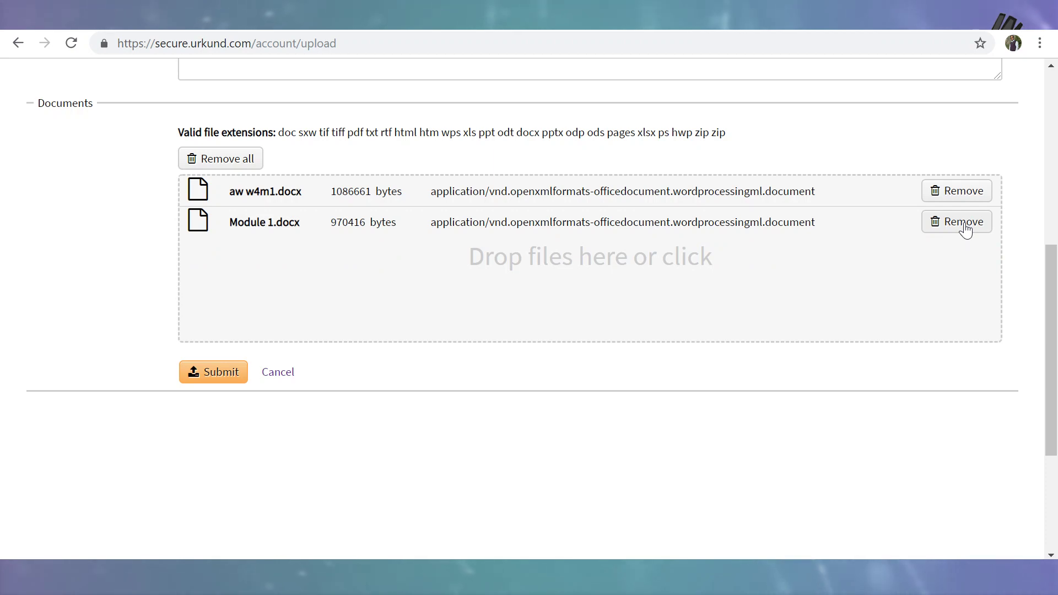
pyautogui.click(965, 230)
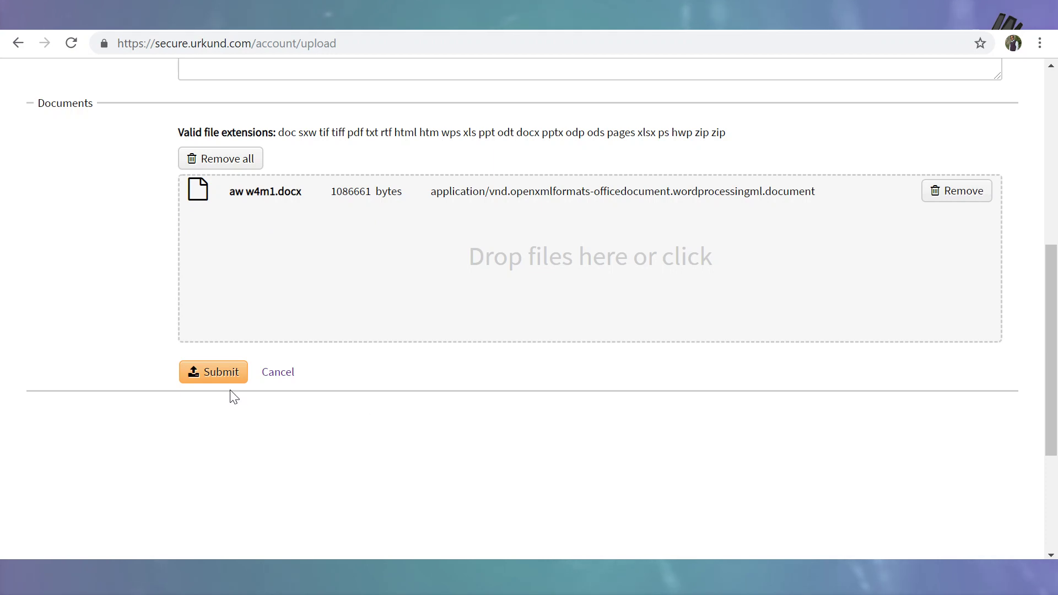
pyautogui.click(220, 374)
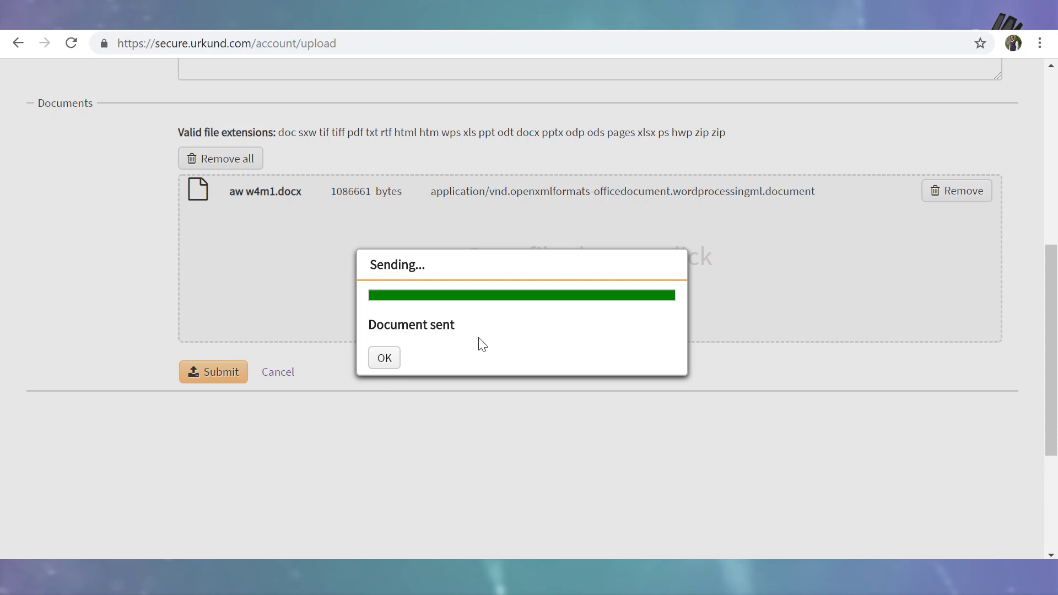
# - Dismiss the 'Document sent' confirmation and go to the Gmail tab with Urkund's welcome email
pyautogui.click(380, 359)
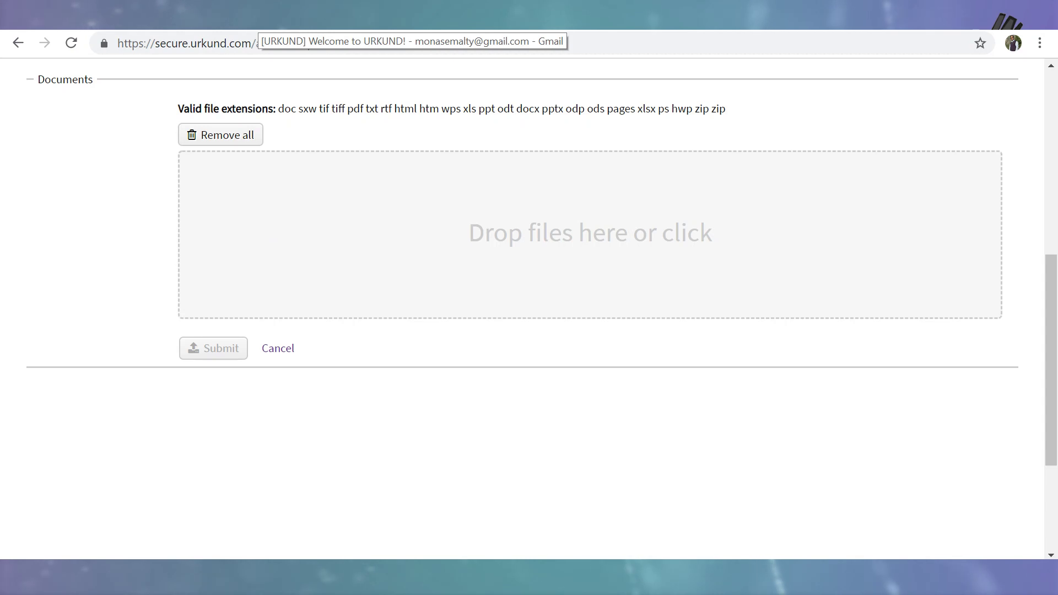
pyautogui.click(265, 16)
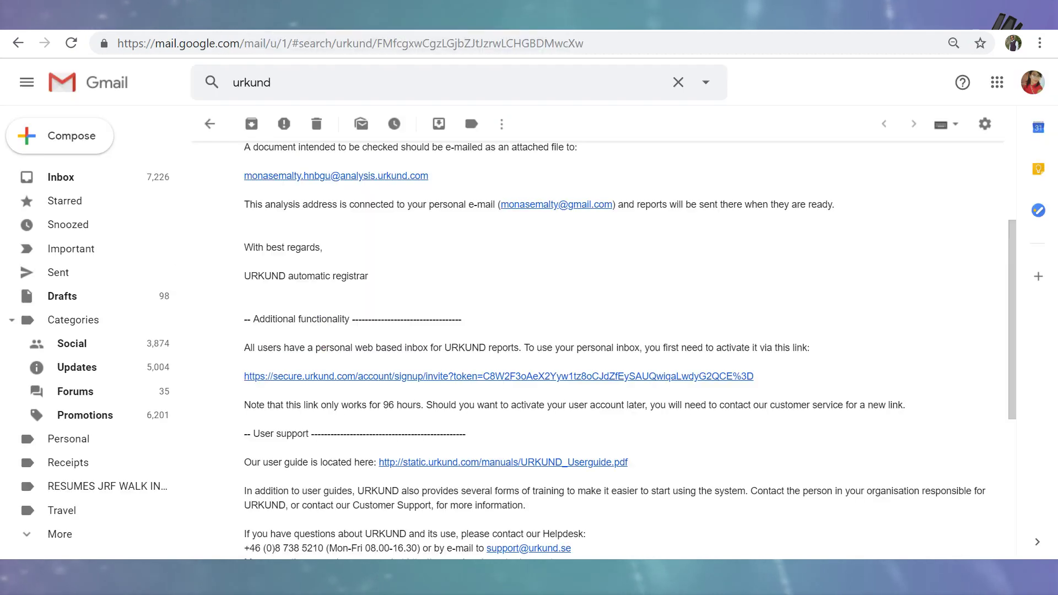
# - Refresh the Gmail inbox to see the 2:00 PM Urkund receipt for aw w4m1.docx
pyautogui.click(58, 177)
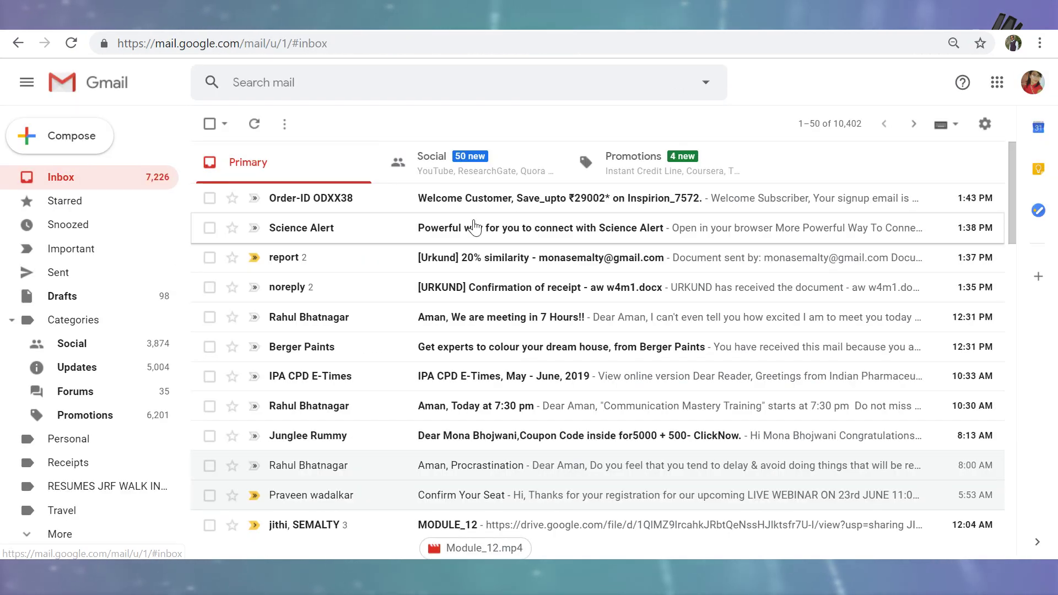
pyautogui.click(70, 180)
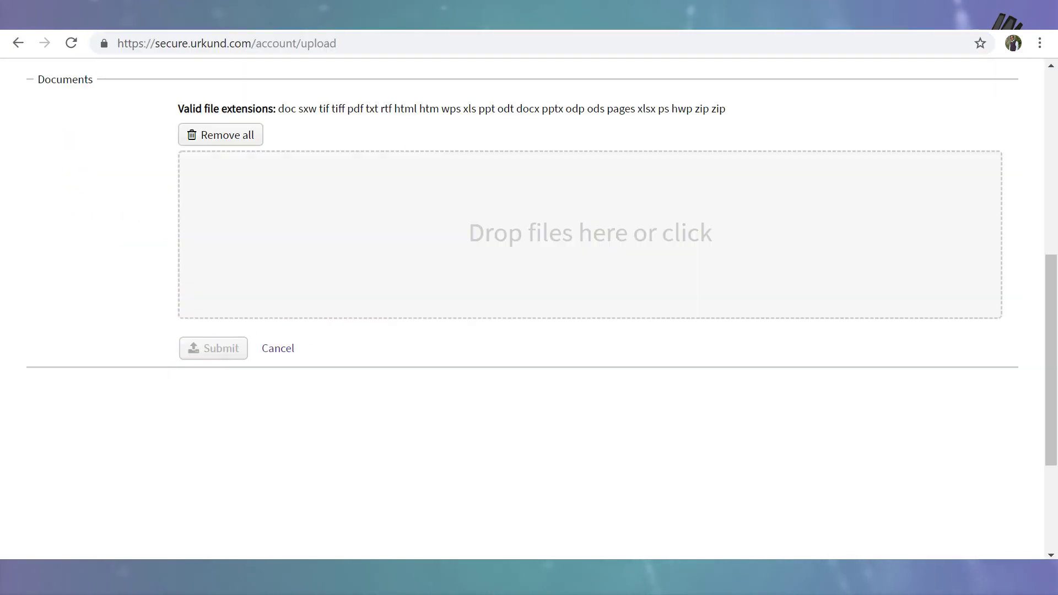
# - Open the Urkund document list via the URKUND logo to see the 10:30 AM aw w4m1.docx submission
pyautogui.scroll(8, 209, 287)
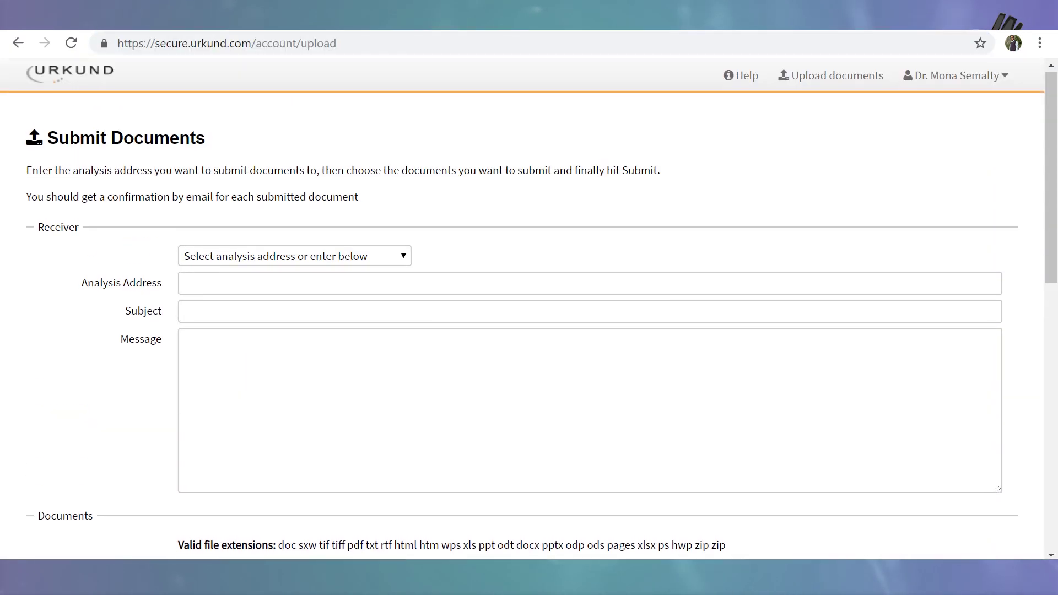
pyautogui.click(95, 79)
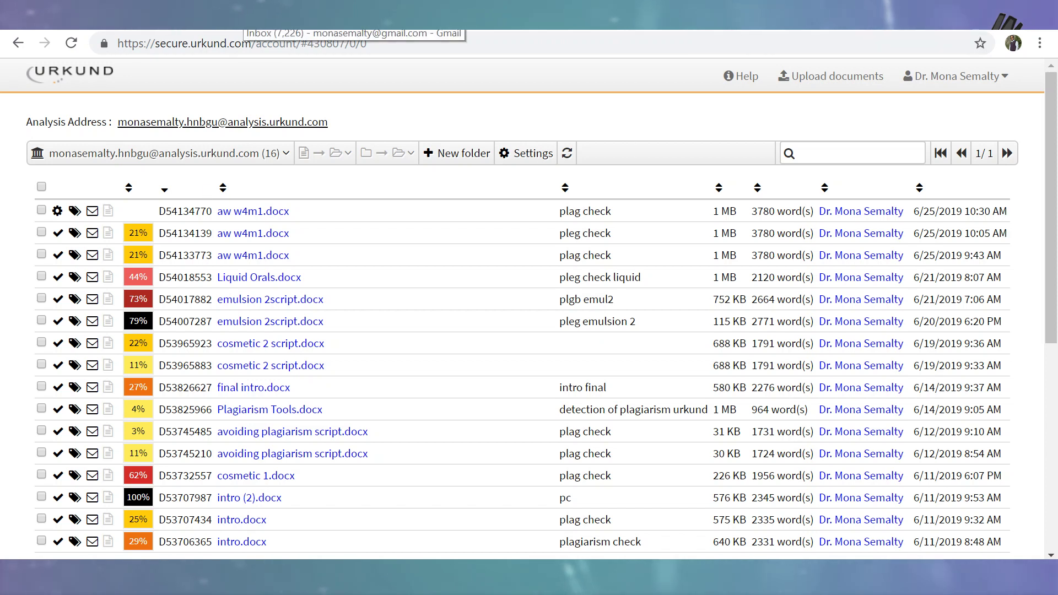
# - Bring up the Gmail inbox topped by the Urkund receipt for aw w4m1.docx
pyautogui.click(253, 20)
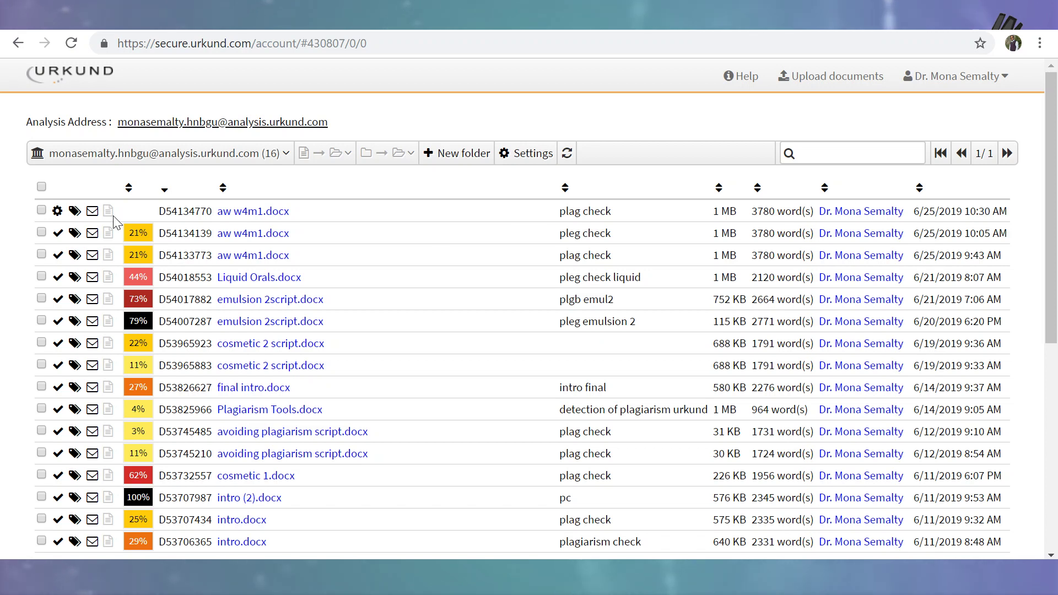
pyautogui.hotkey('ctrl', 'Tab')
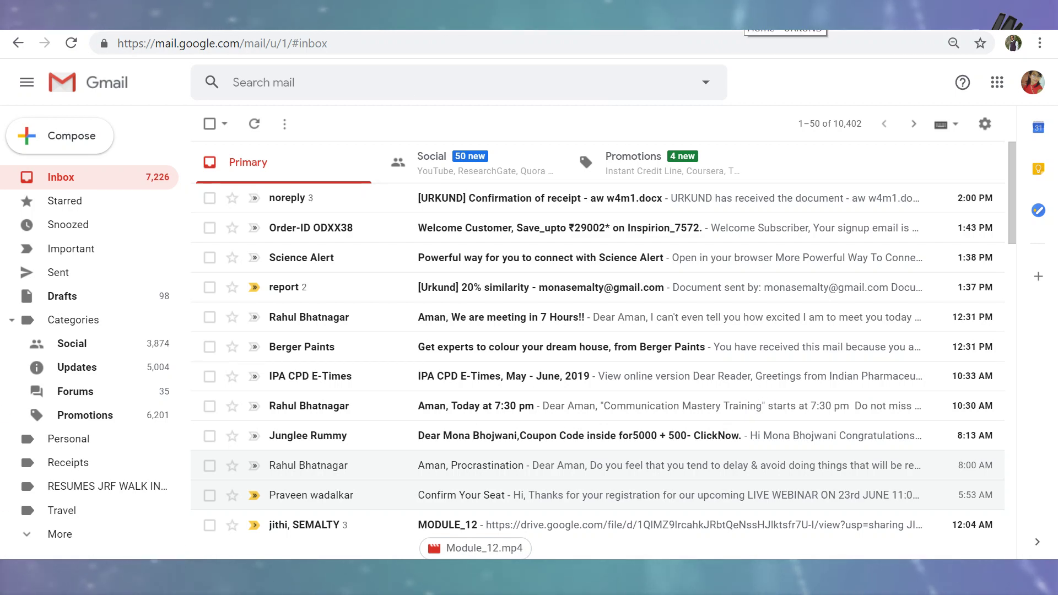
# - Cycle between the Gmail and Urkund Home tabs with Ctrl+Tab to check the unscored submission
pyautogui.click(785, 16)
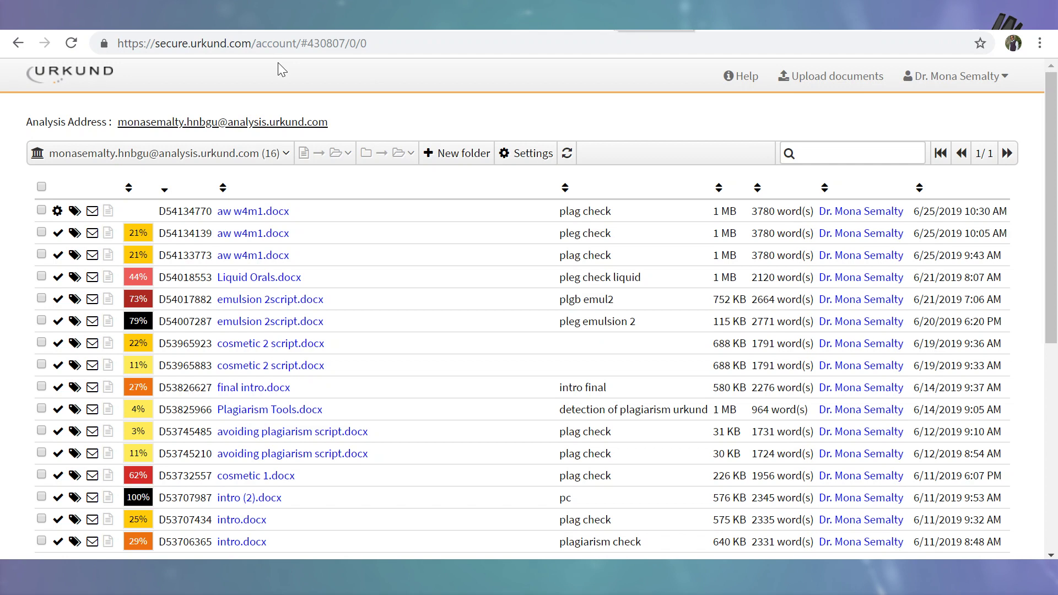
pyautogui.hotkey('ctrl', 'Tab')
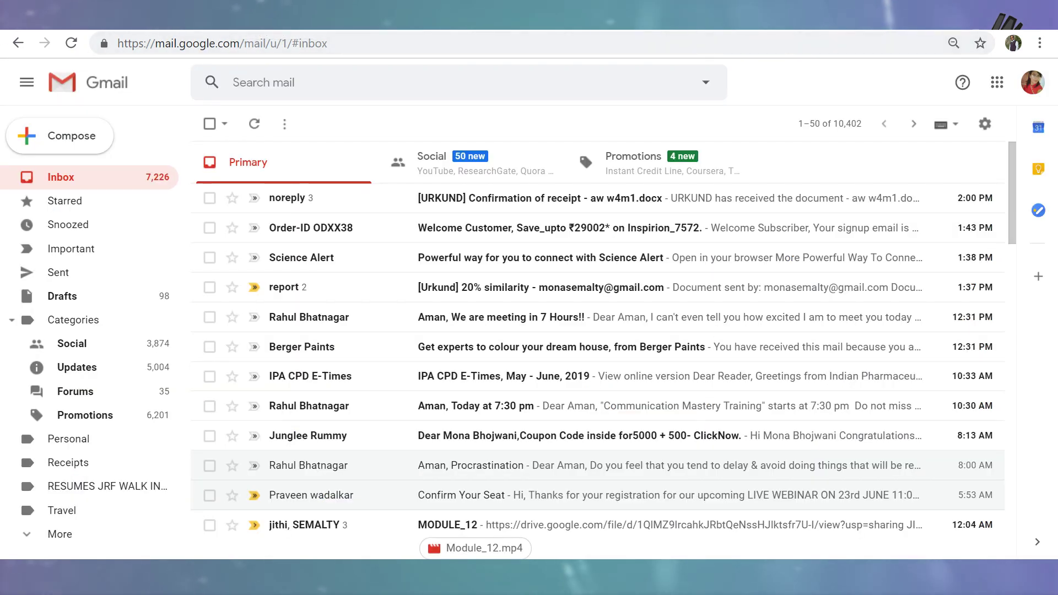
pyautogui.hotkey('ctrl', 'Tab')
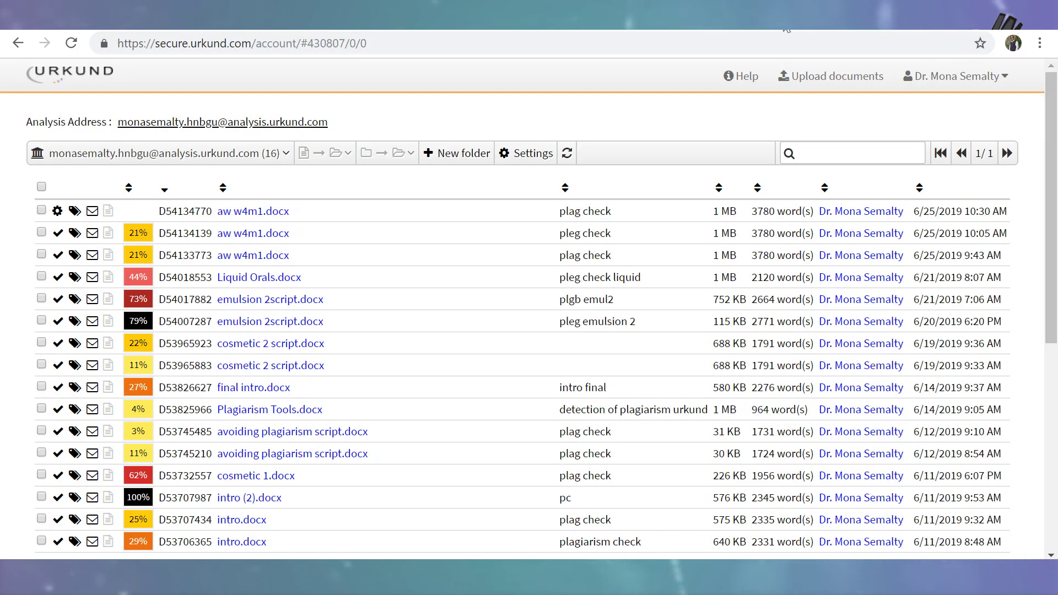
pyautogui.hotkey('ctrl', 'Tab')
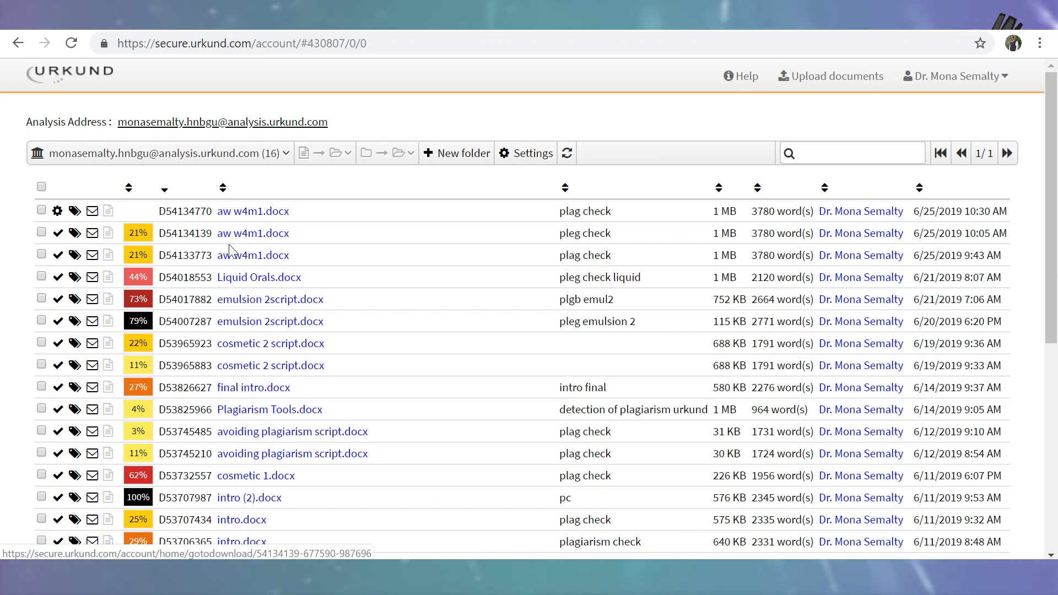
# - Open the analysis report for aw w4m1.docx (D54134139) from its similarity badge
pyautogui.click(141, 234)
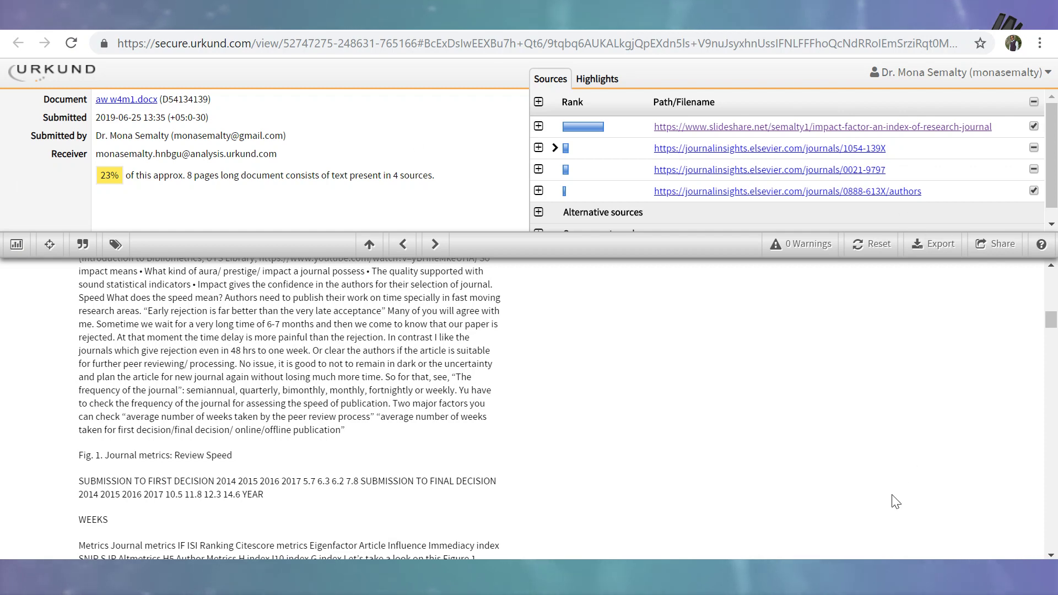
pyautogui.scroll(15, 171, 512)
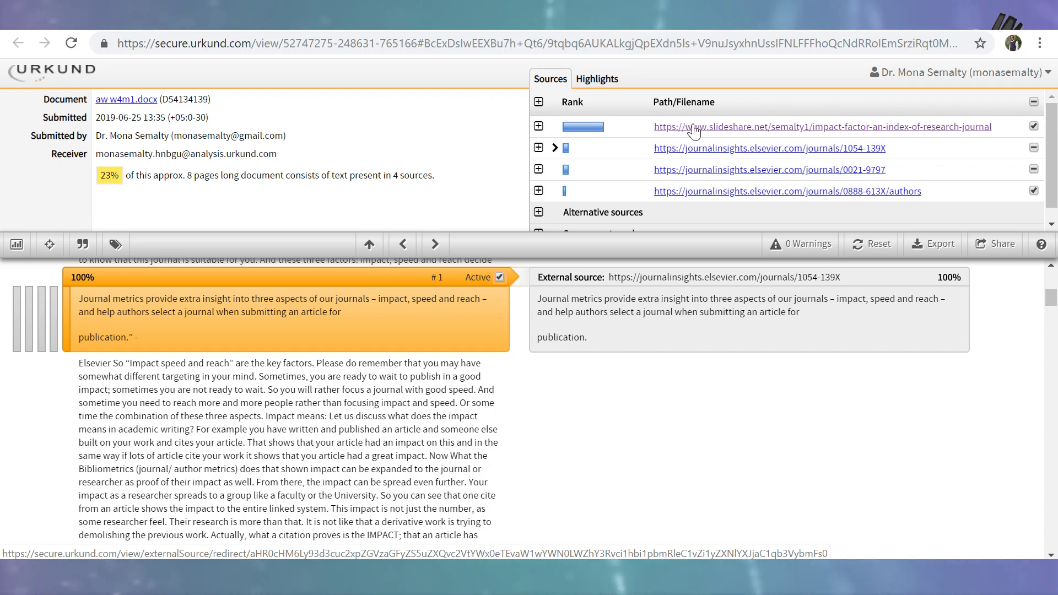
# - Exclude the slideshare.net source, dropping similarity to 3% over 3 sources
pyautogui.click(1033, 128)
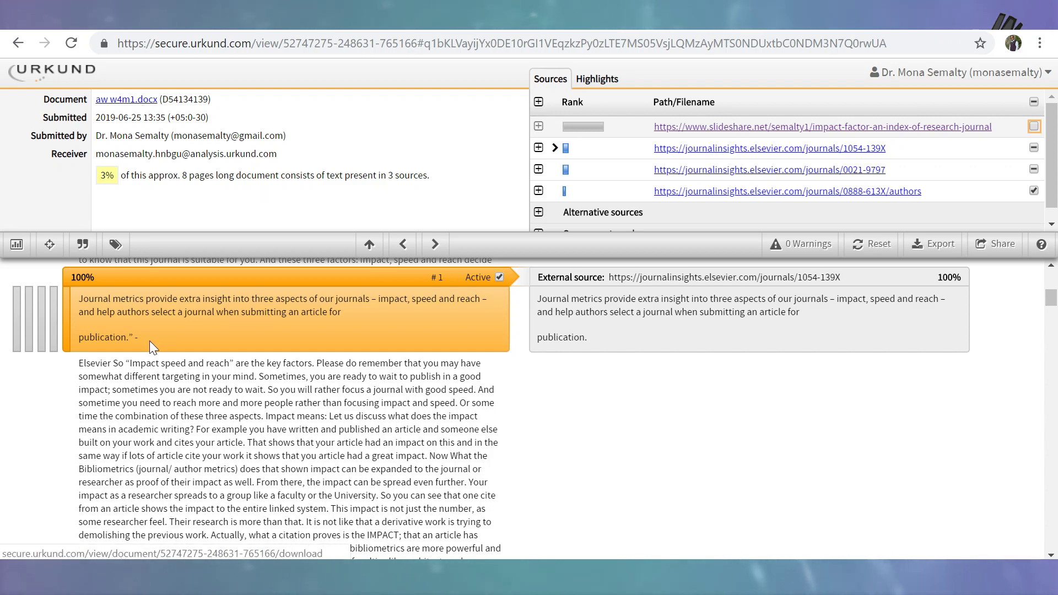
# - Export the analysis report as an Urkund Report PDF
pyautogui.click(934, 248)
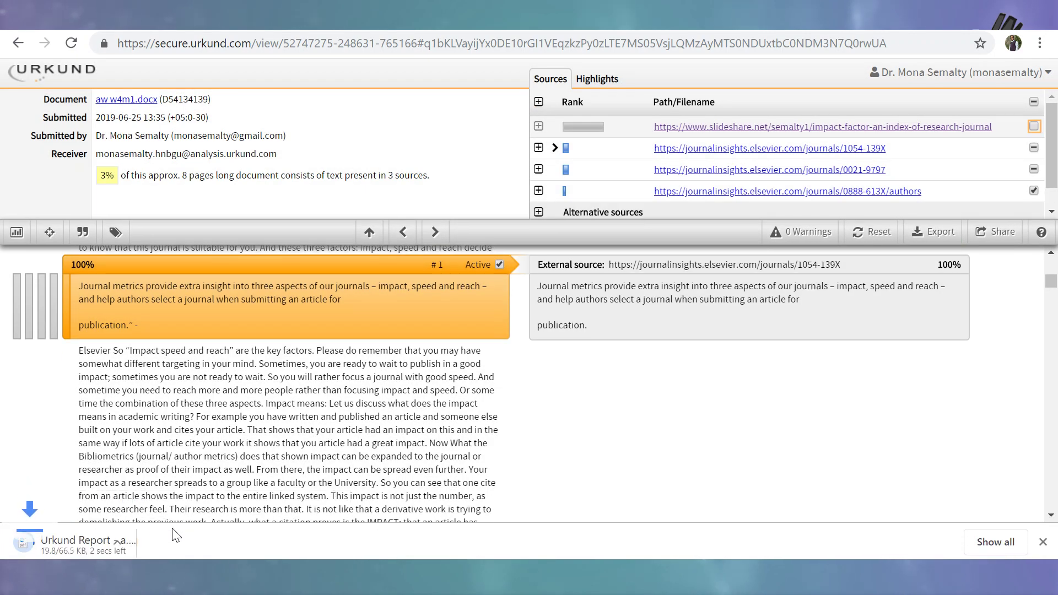
# - Open the downloaded 13-page Urkund Report PDF and scroll through its 3% significance results
pyautogui.click(172, 530)
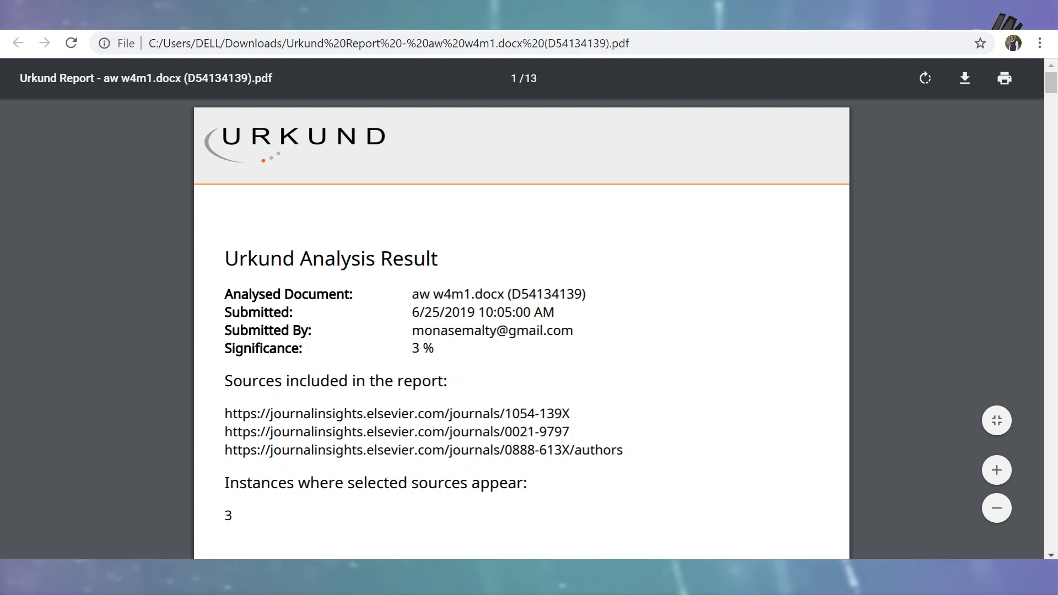
pyautogui.scroll(-15, 441, 328)
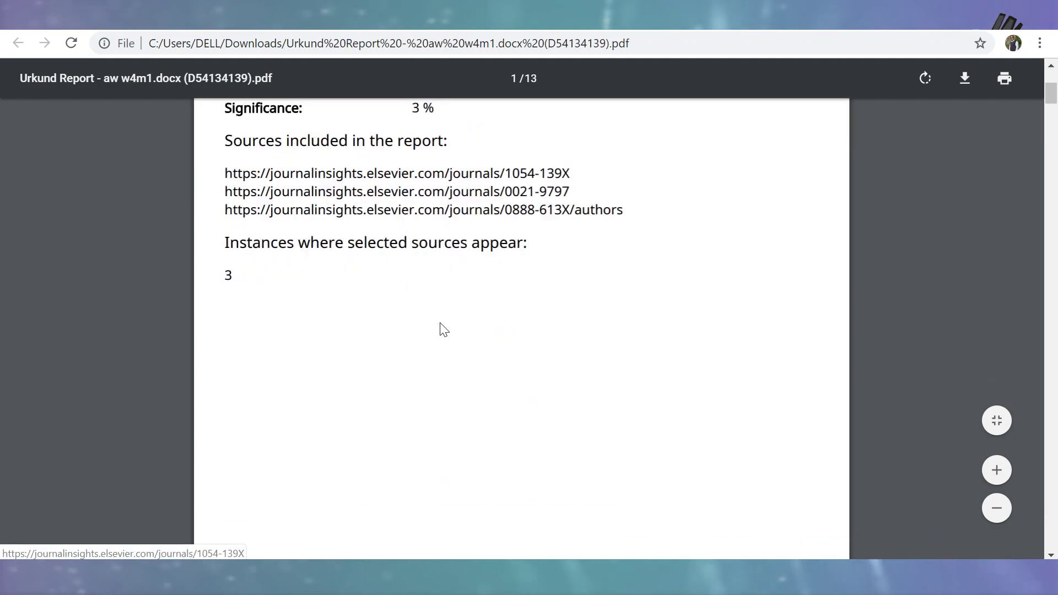
pyautogui.scroll(-20, 442, 329)
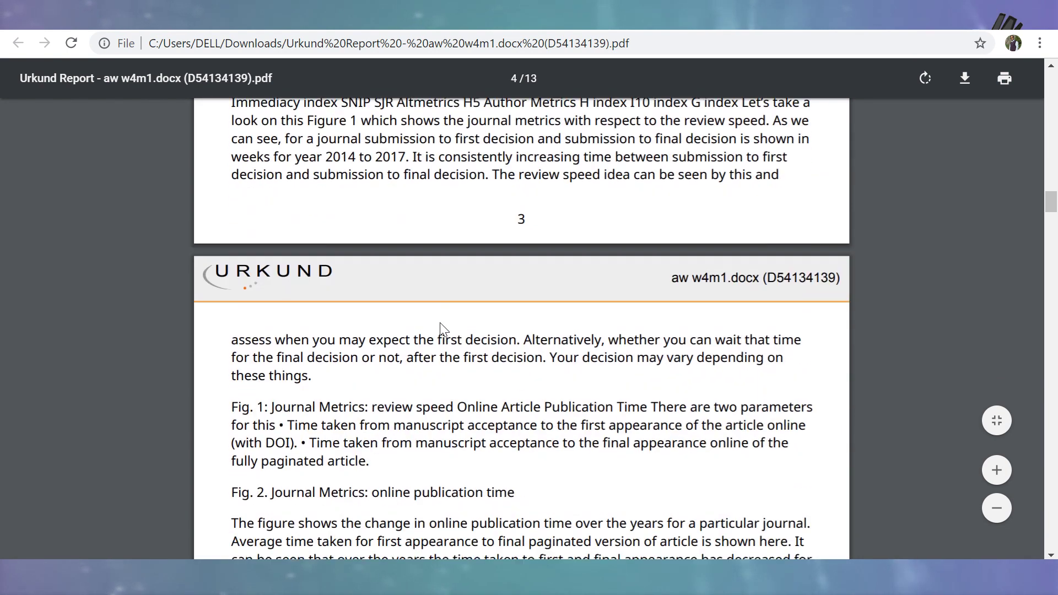
pyautogui.scroll(-3, 440, 328)
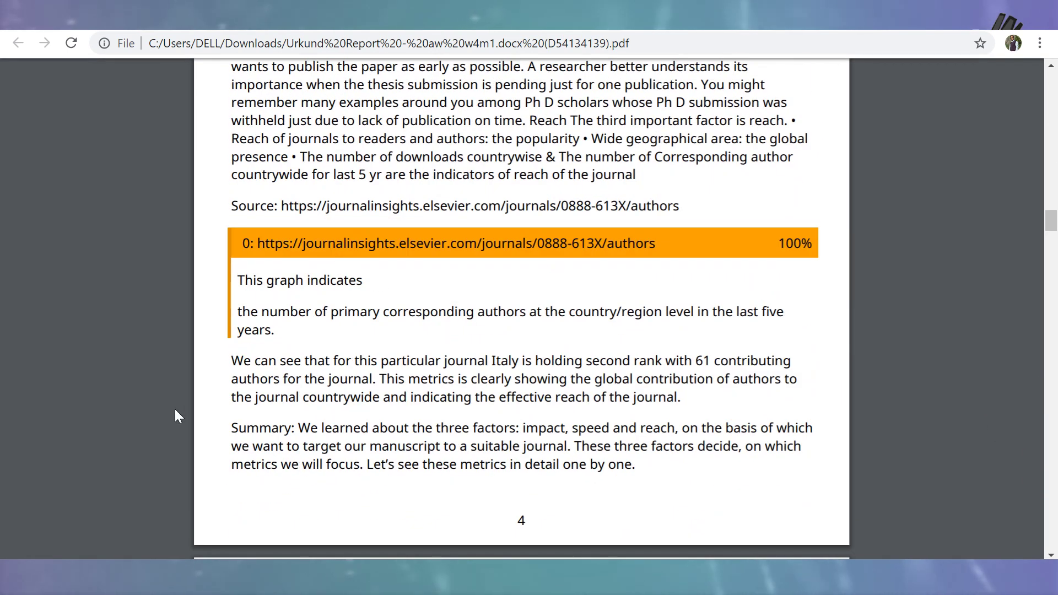
pyautogui.moveTo(266, 90)
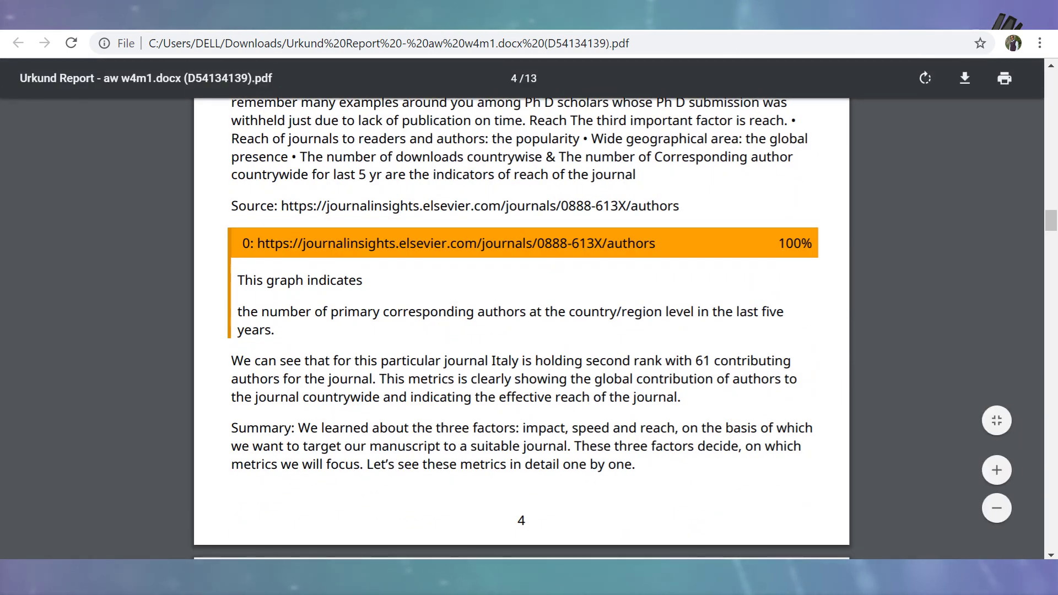